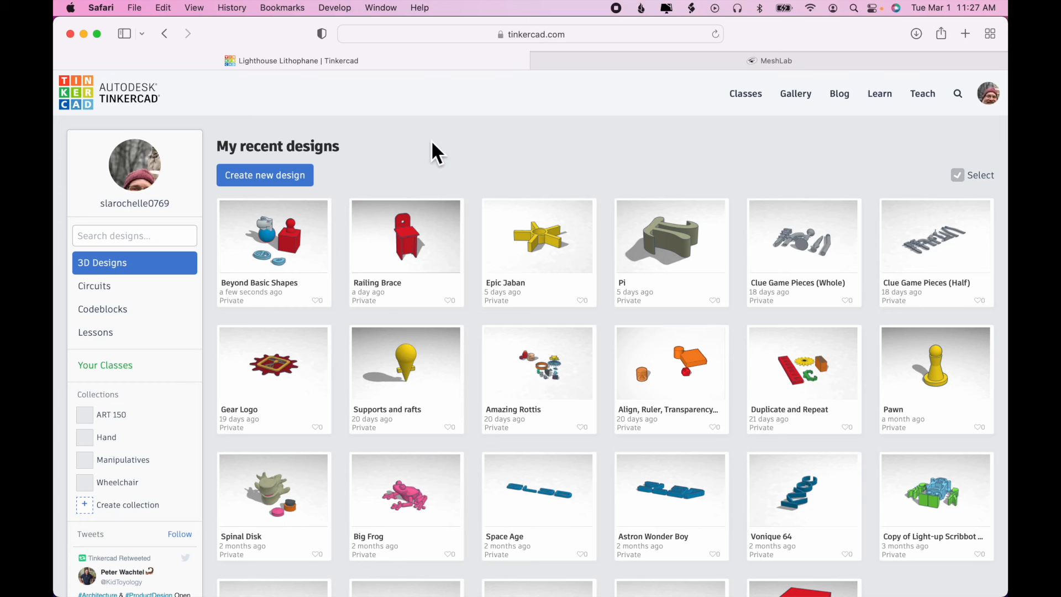
Create a new 3D design and name it "Lighthouse Lithophane"
{"action": "left_click", "coordinate": [289, 184]}
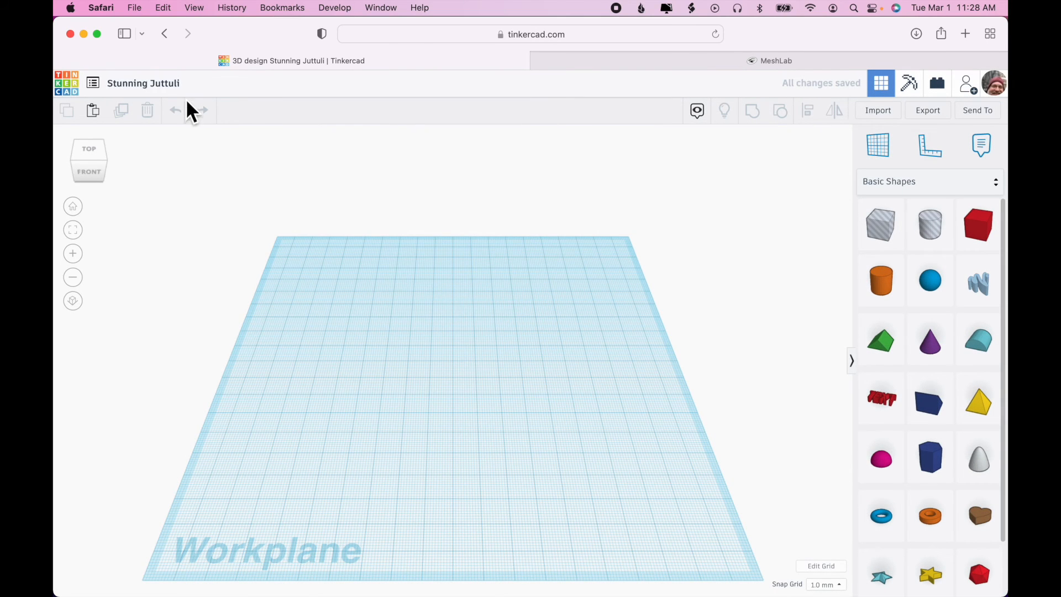
{"action": "left_click", "coordinate": [190, 87]}
{"action": "type", "text": "L"}
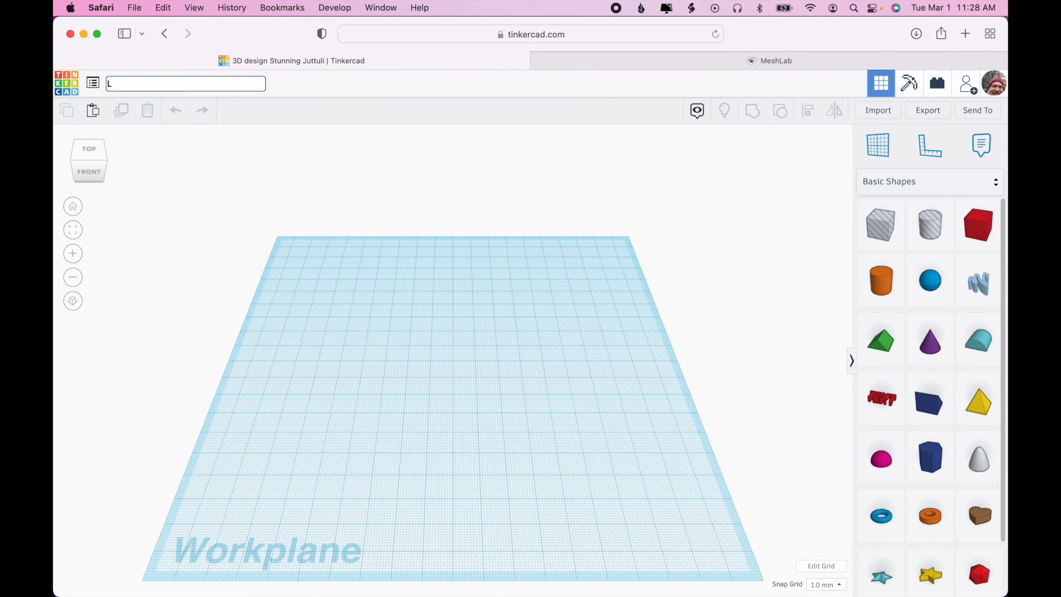
{"action": "type", "text": "ighthouse Lihto"}
{"action": "key", "text": "BackSpace"}
{"action": "key", "text": "BackSpace"}
{"action": "key", "text": "BackSpace"}
{"action": "key", "text": "BackSpace"}
{"action": "type", "text": "ih"}
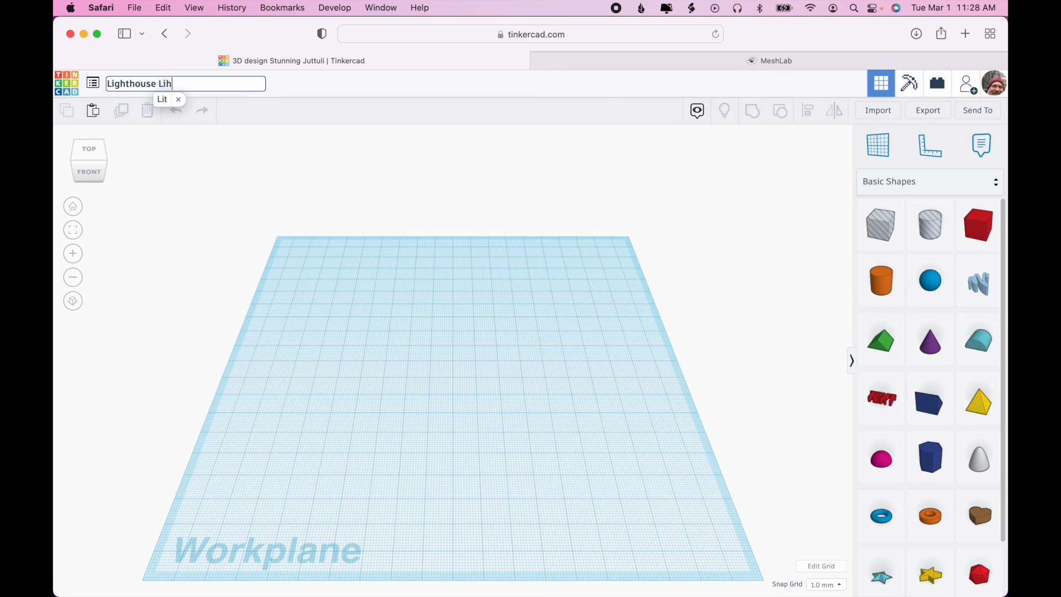
{"action": "key", "text": "BackSpace"}
{"action": "type", "text": "thophane"}
{"action": "key", "text": "Return"}
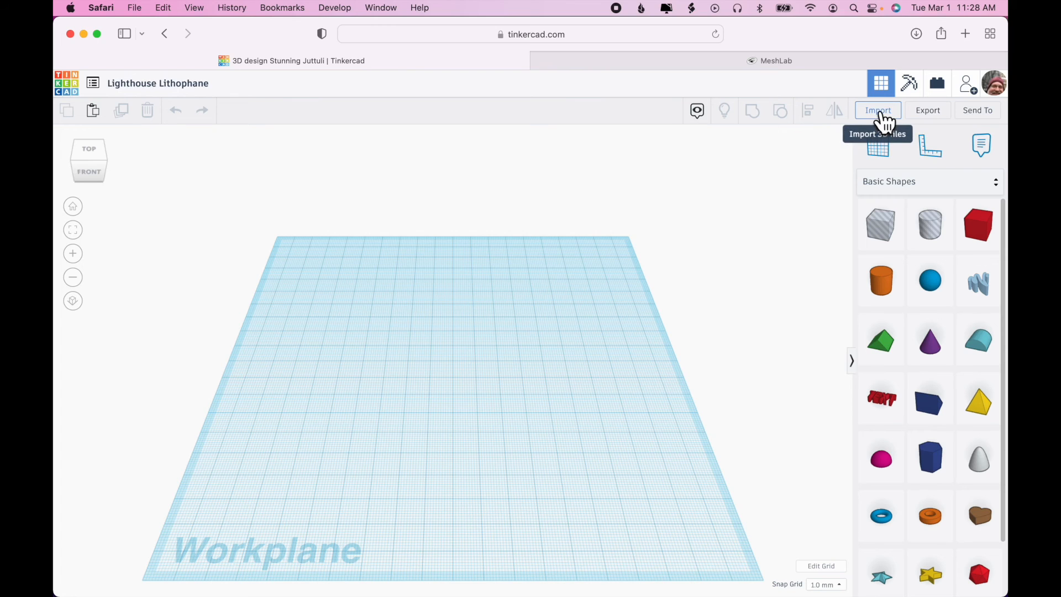
Try to import lighthouse_file_size.stl from the Tinkercad limits folder inside Downloads > Lighthouse Lithophane
{"action": "left_click", "coordinate": [884, 115]}
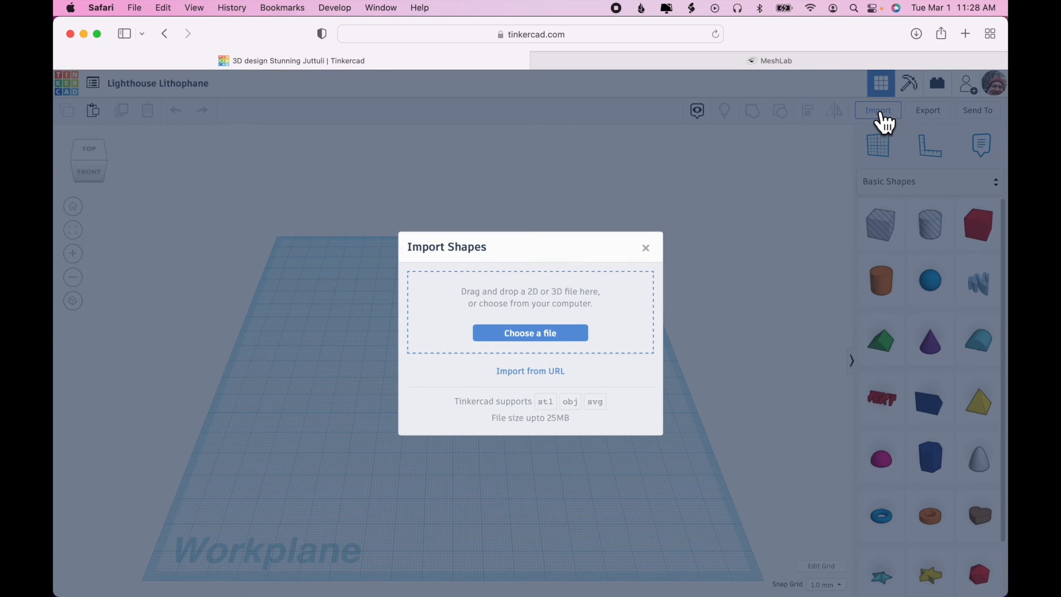
{"action": "left_click", "coordinate": [558, 334]}
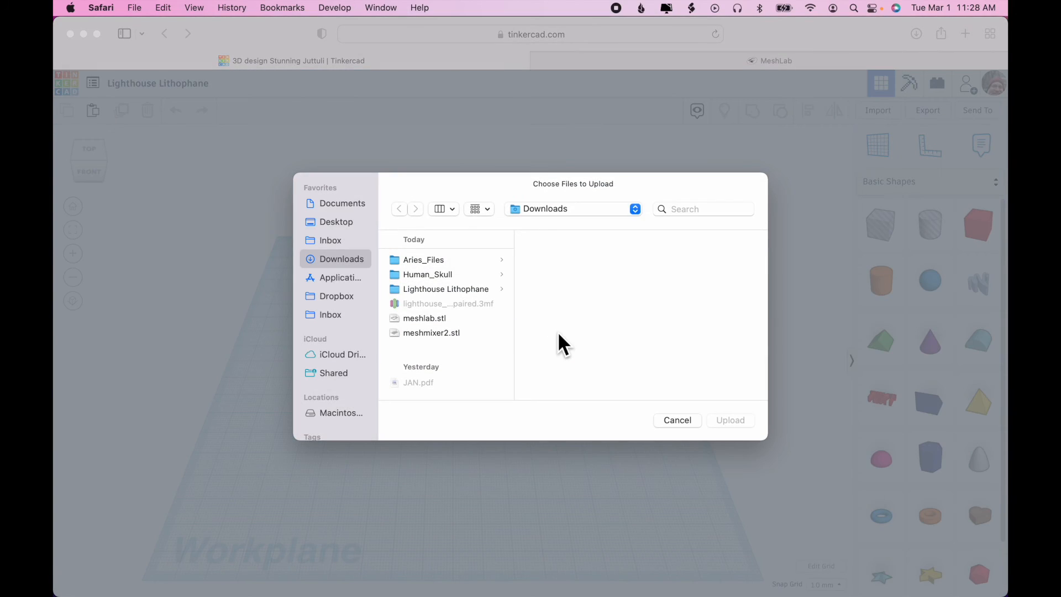
{"action": "left_click", "coordinate": [486, 293]}
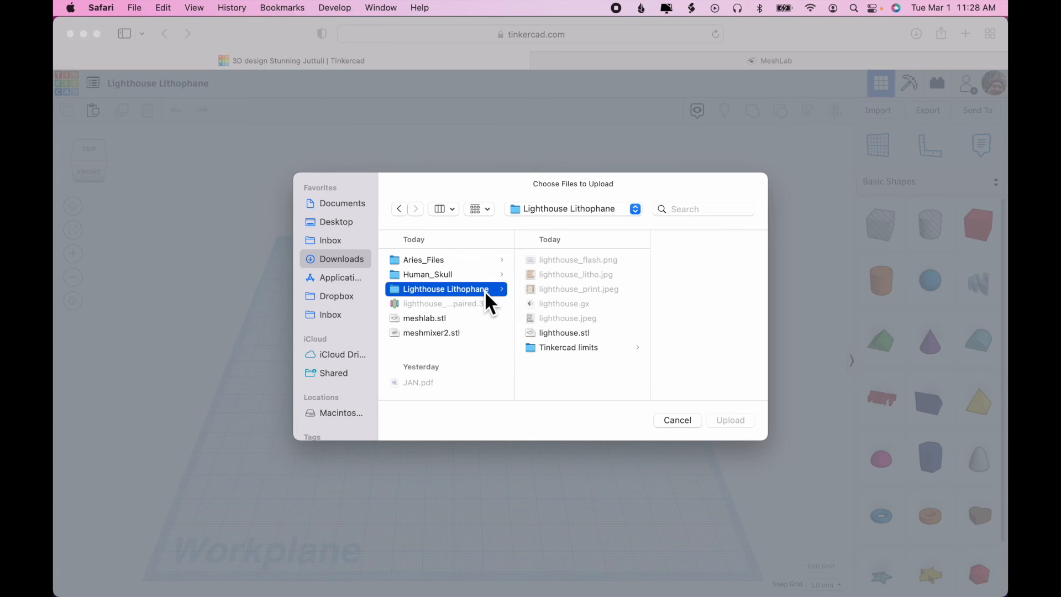
{"action": "left_click", "coordinate": [553, 351]}
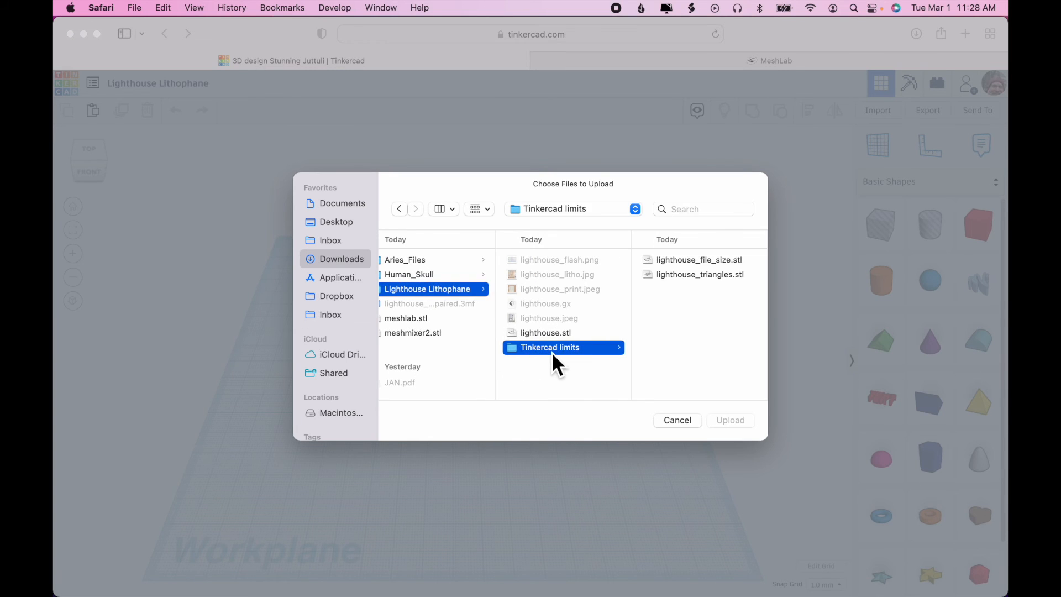
{"action": "left_click", "coordinate": [699, 259]}
{"action": "left_click", "coordinate": [724, 420]}
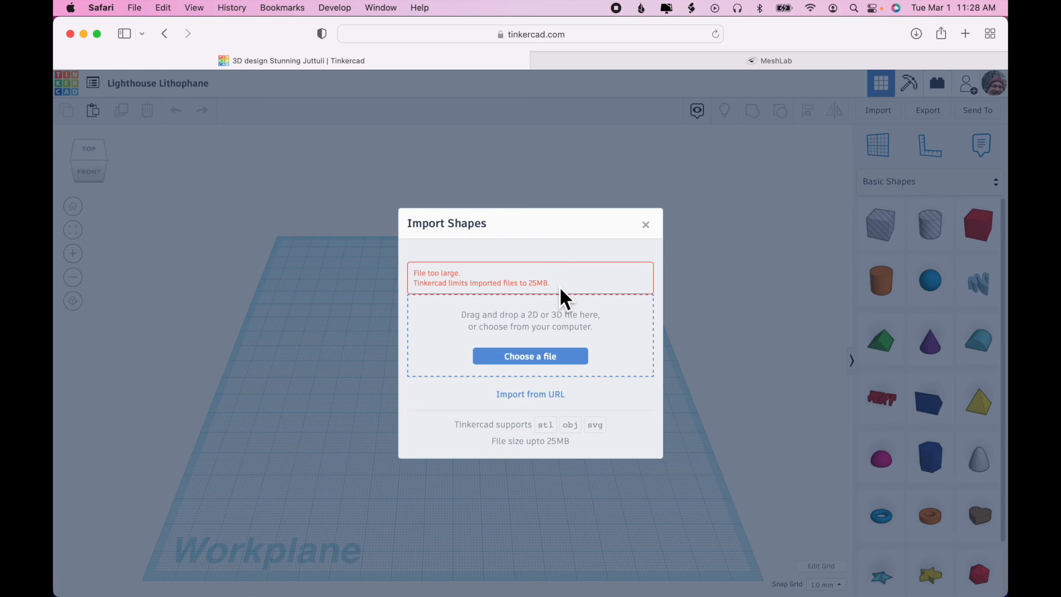
Switch to Finder to check the file size of lighthouse_file_size.stl, return to Safari and close the import dialog
{"action": "key", "text": "super+Tab"}
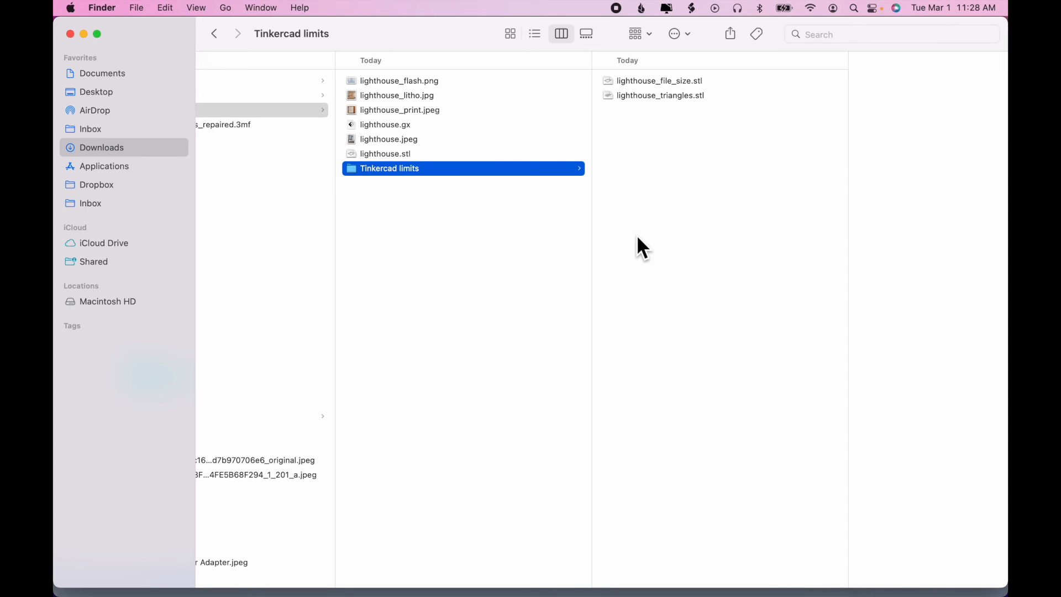
{"action": "left_click", "coordinate": [669, 81]}
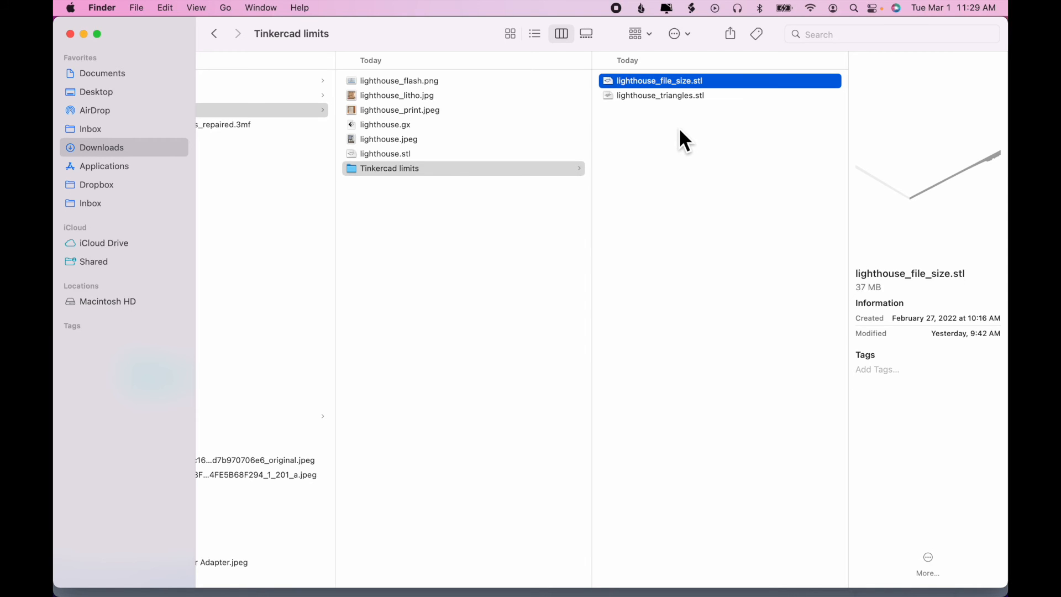
{"action": "key", "text": "super+Tab"}
{"action": "key", "text": "super+Tab"}
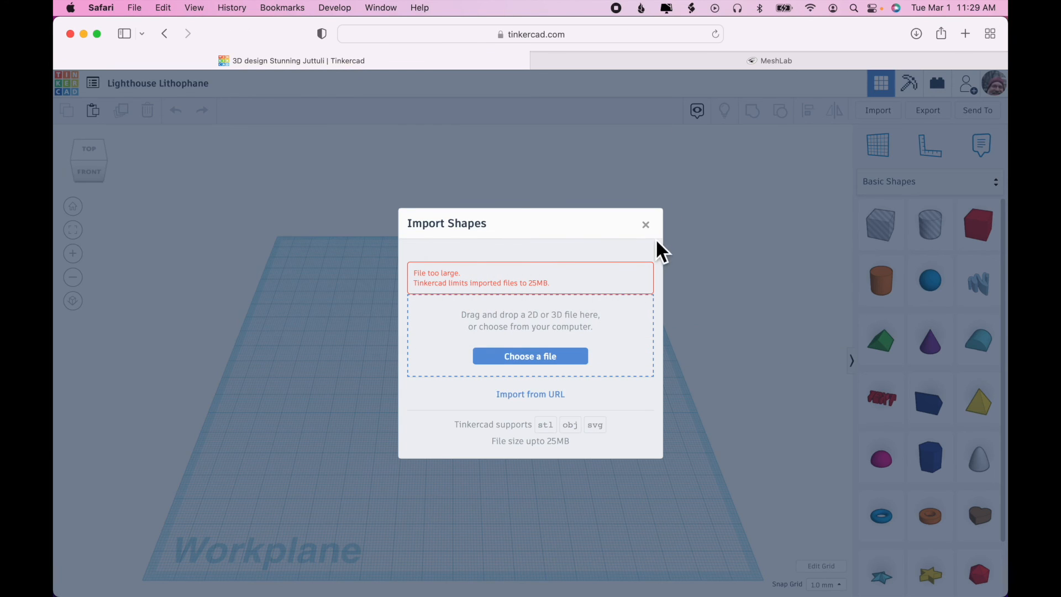
{"action": "left_click", "coordinate": [645, 225]}
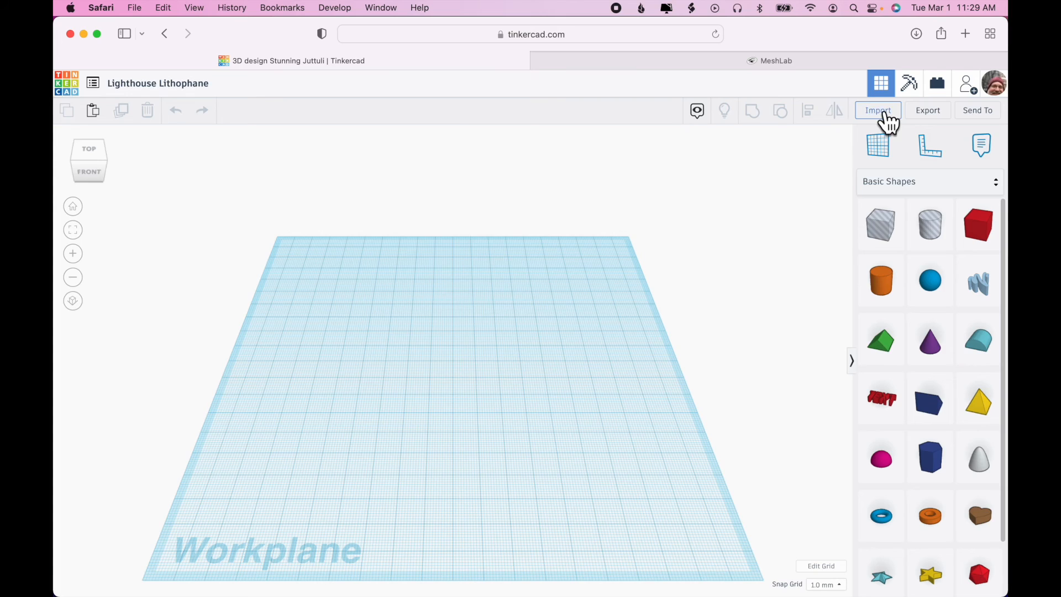
Try to import lighthouse_triangles.stl from the Tinkercad limits folder and dismiss the import dialog
{"action": "left_click", "coordinate": [885, 113]}
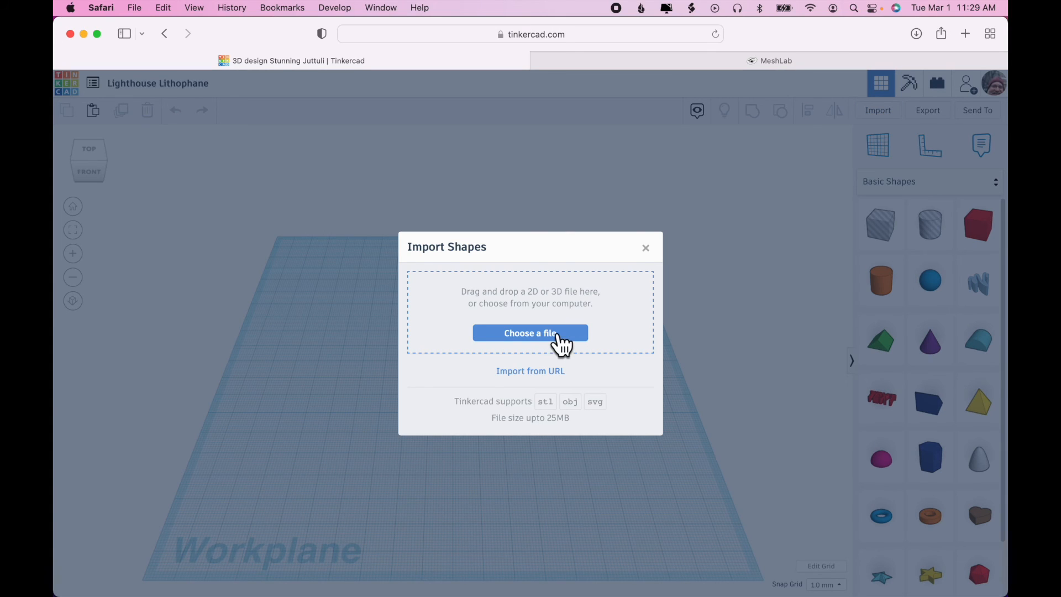
{"action": "left_click", "coordinate": [560, 335]}
{"action": "left_click", "coordinate": [479, 275]}
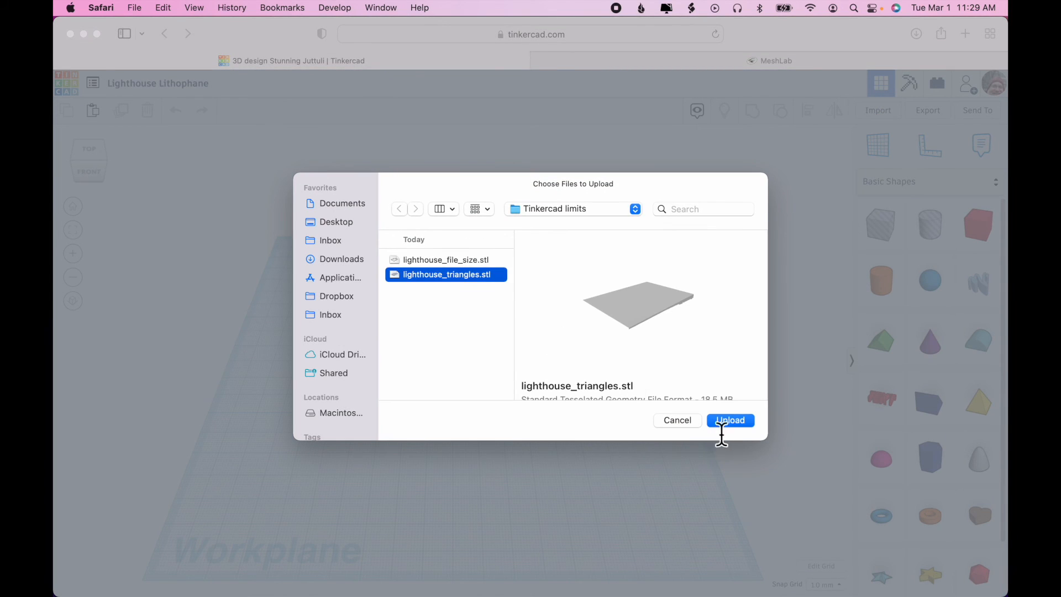
{"action": "left_click", "coordinate": [730, 421]}
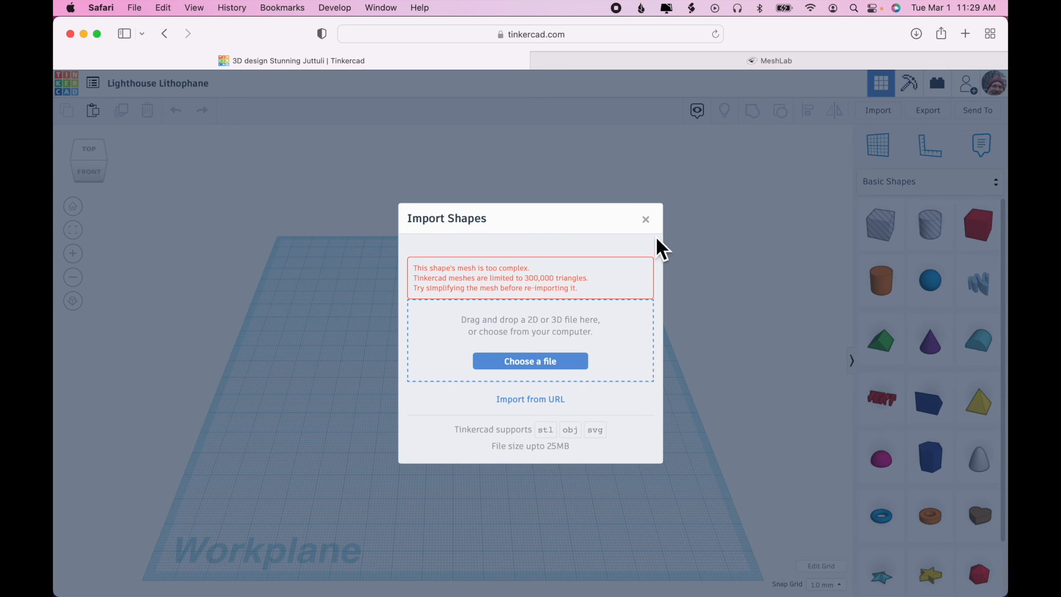
{"action": "left_click", "coordinate": [645, 220]}
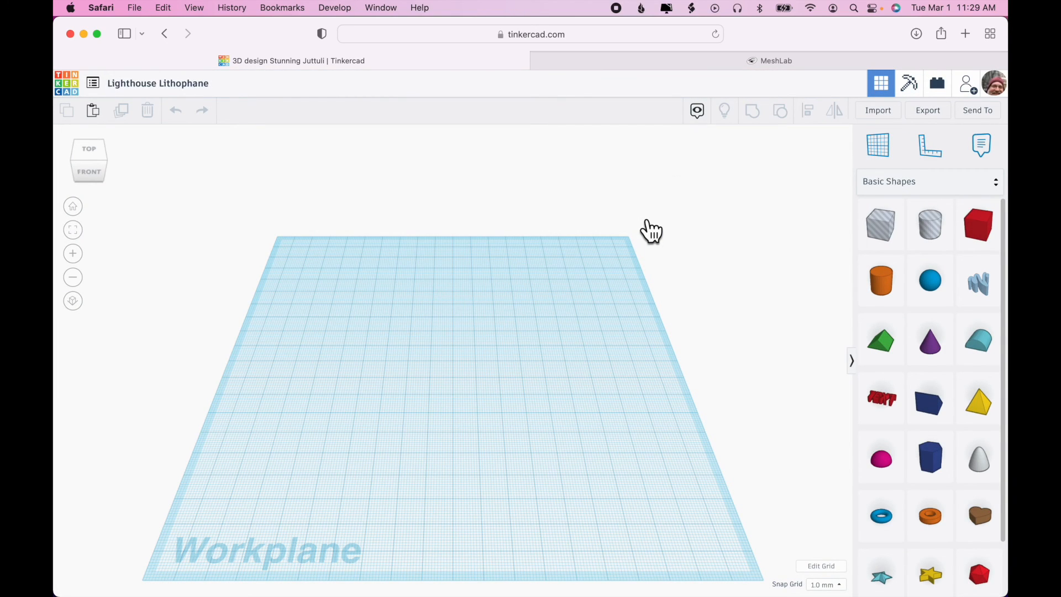
Open the download section of the MeshLab website to view the available installers
{"action": "left_click", "coordinate": [747, 66]}
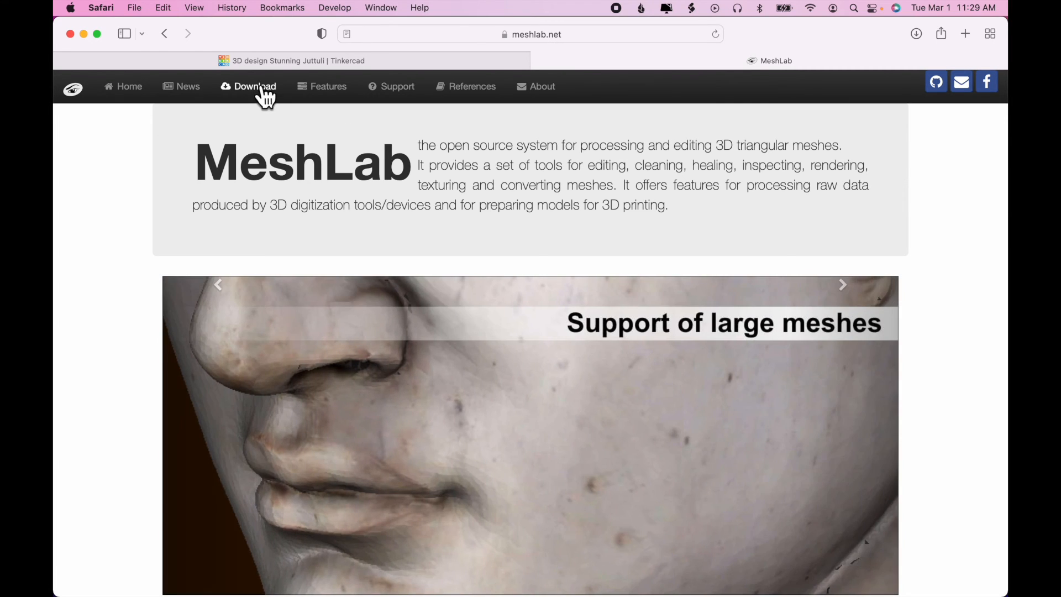
{"action": "left_click", "coordinate": [264, 98]}
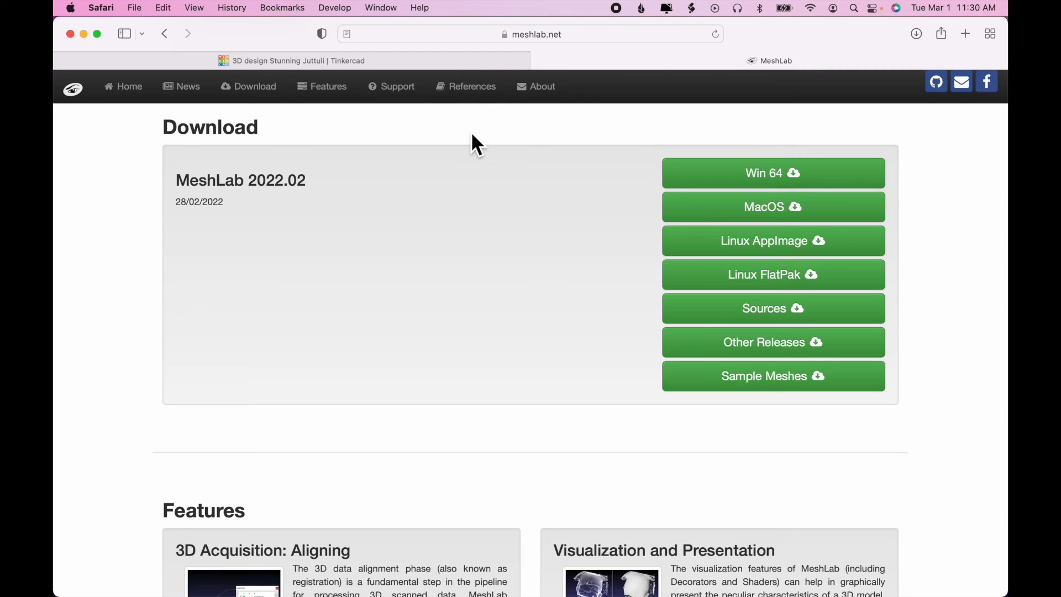
Switch to MeshLab and import lighthouse_file_size.stl from the Tinkercad limits folder, with Unify Duplicated Vertices in STL files enabled
{"action": "key", "text": "super+Tab"}
{"action": "key", "text": "super+Tab"}
{"action": "key", "text": "super+Tab"}
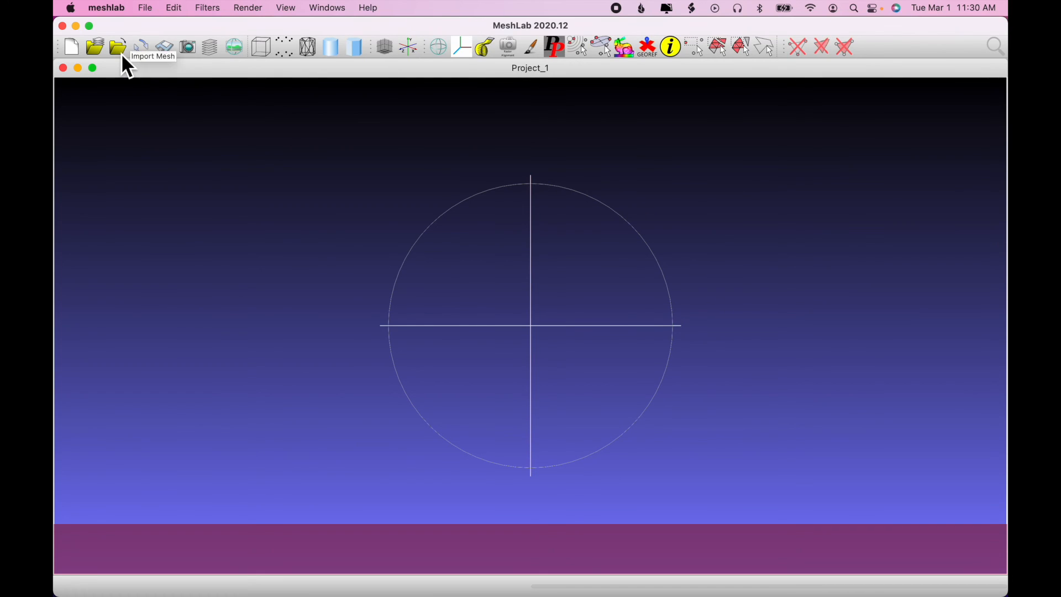
{"action": "left_click", "coordinate": [147, 9]}
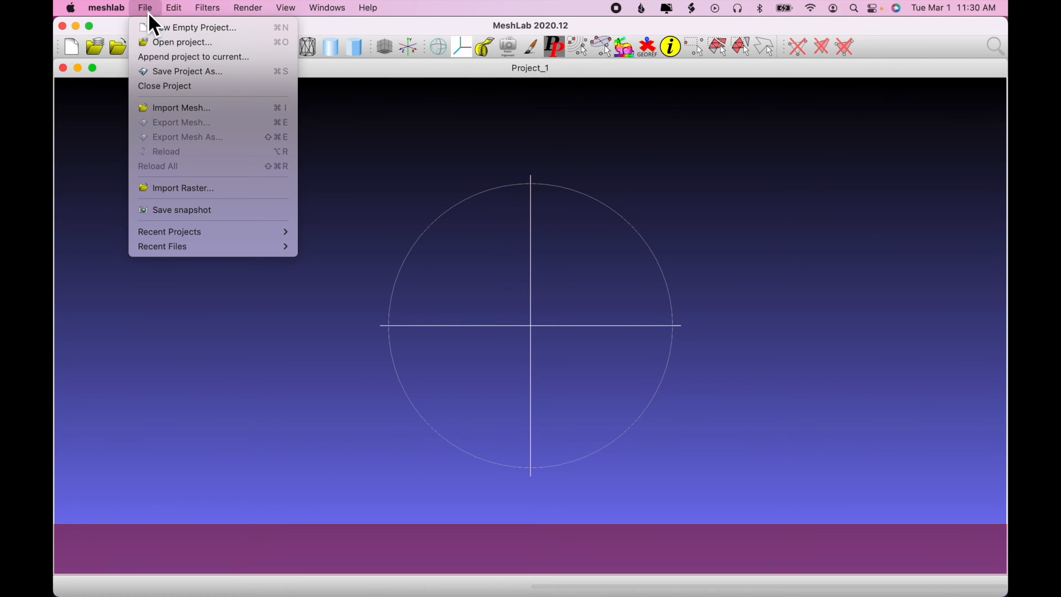
{"action": "left_click", "coordinate": [192, 108]}
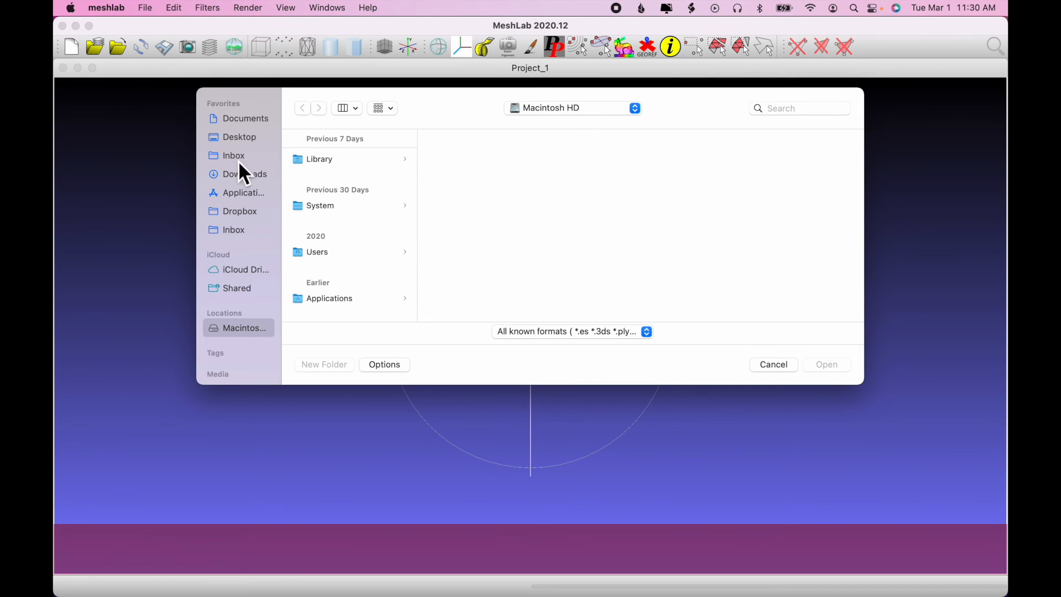
{"action": "left_click", "coordinate": [261, 179]}
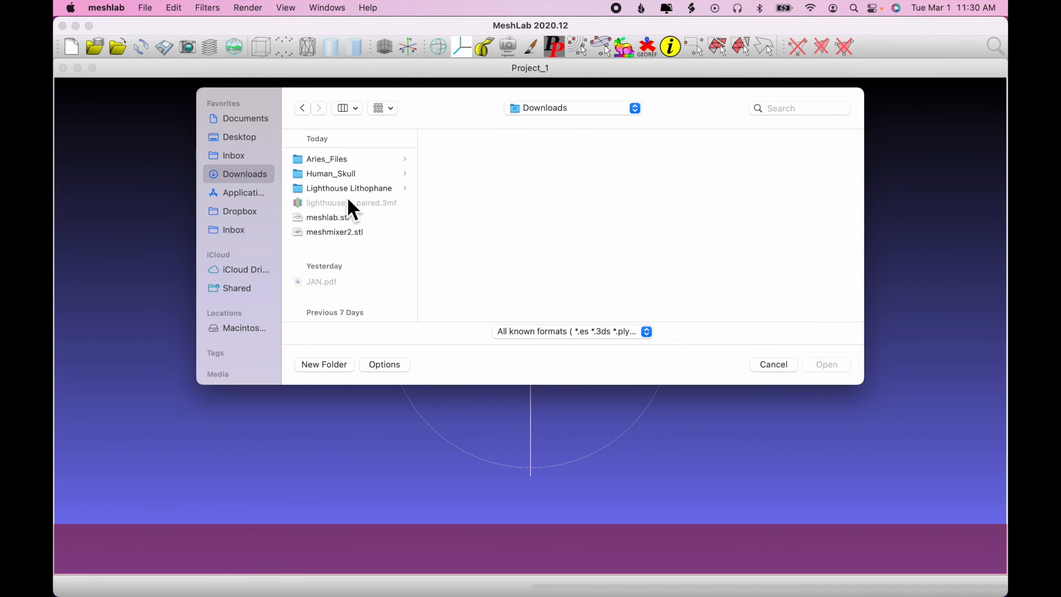
{"action": "left_click", "coordinate": [366, 191]}
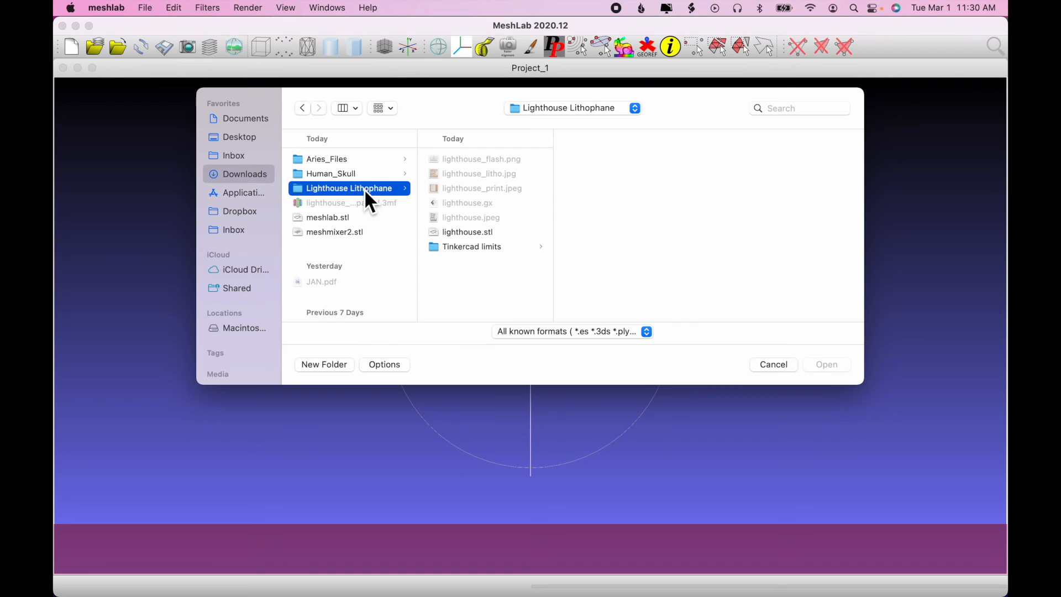
{"action": "left_click", "coordinate": [450, 251]}
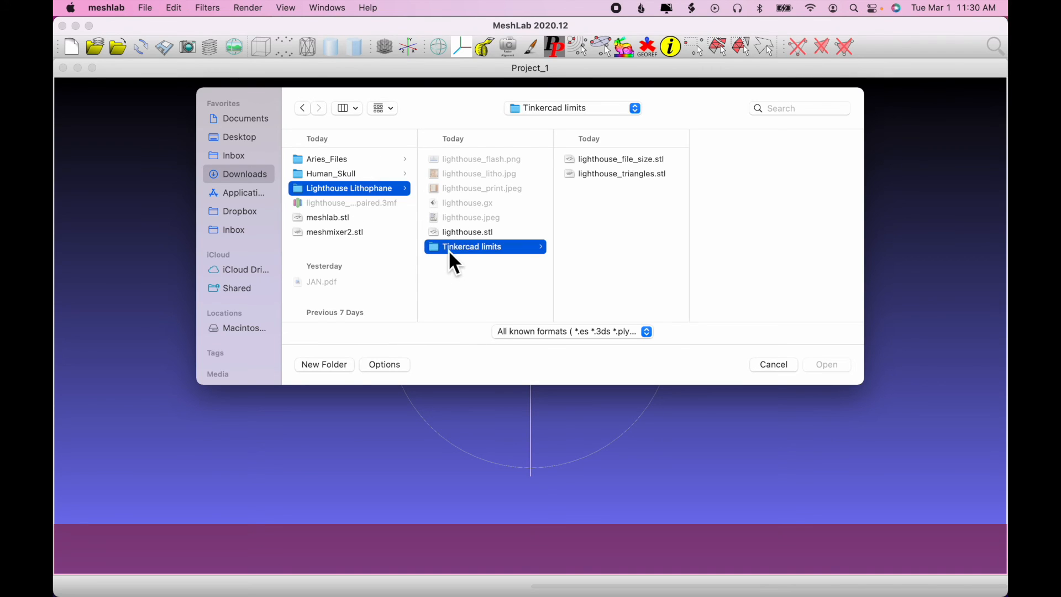
{"action": "left_click", "coordinate": [628, 161]}
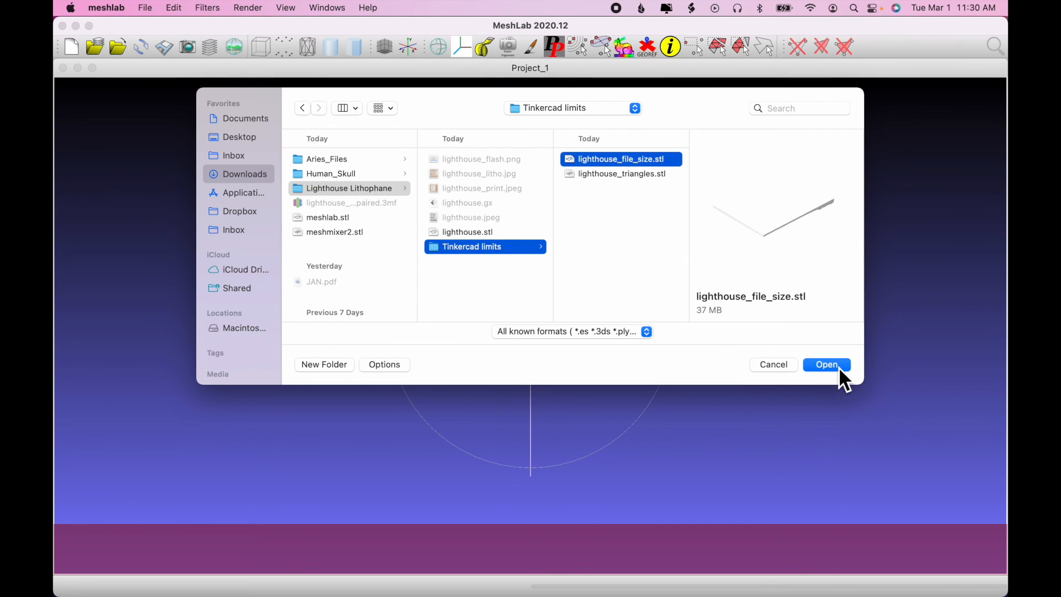
{"action": "left_click", "coordinate": [838, 367]}
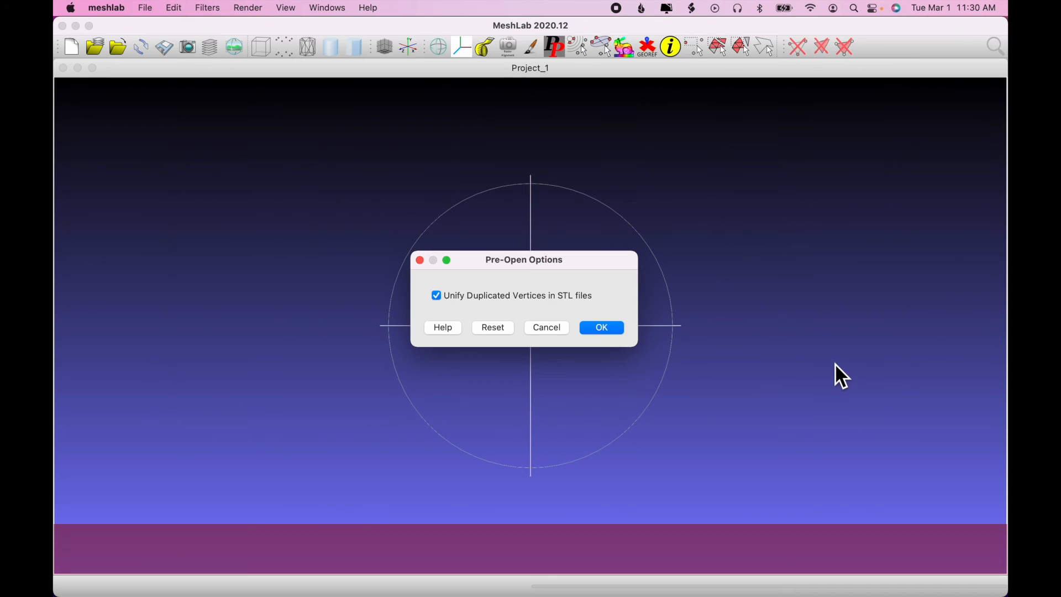
{"action": "left_click", "coordinate": [614, 330]}
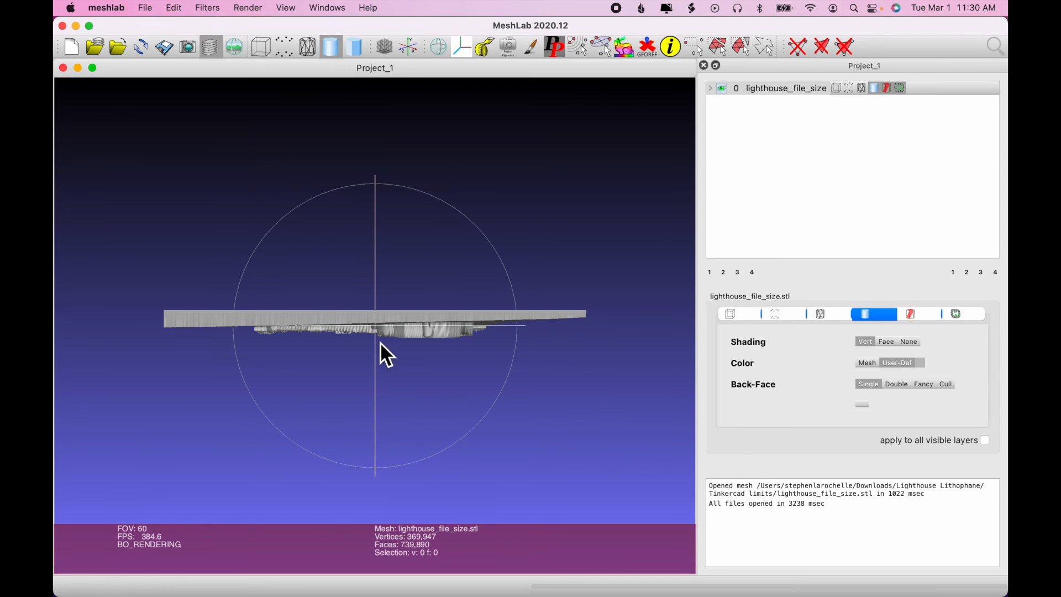
Turn the lighthouse relief to face the front, show its wireframe and examine the triangle density up close along the tower's edge
{"action": "left_click_drag", "start_coordinate": [379, 399], "coordinate": [371, 151]}
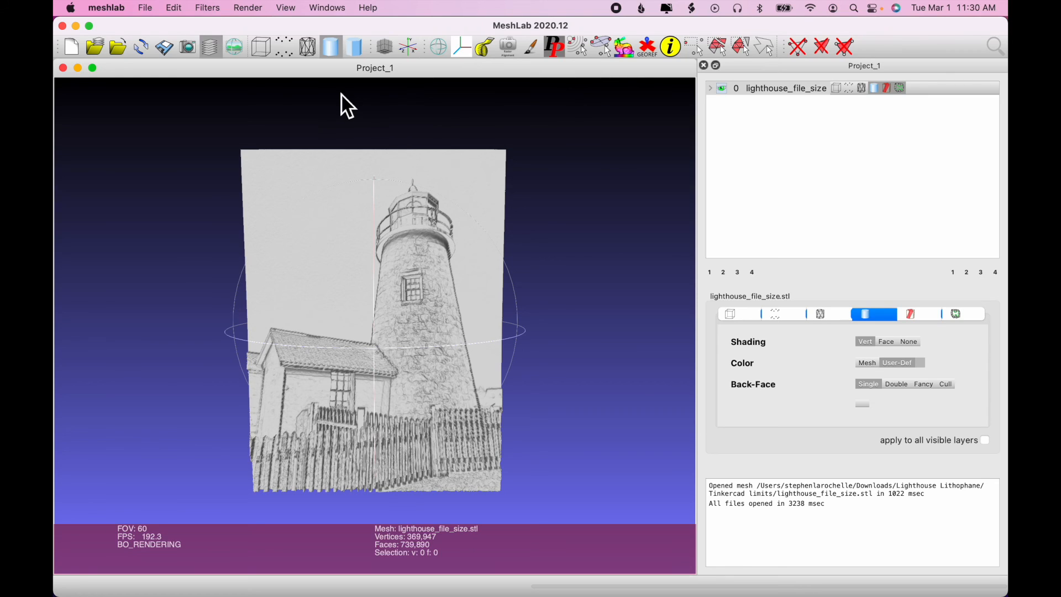
{"action": "left_click", "coordinate": [308, 52]}
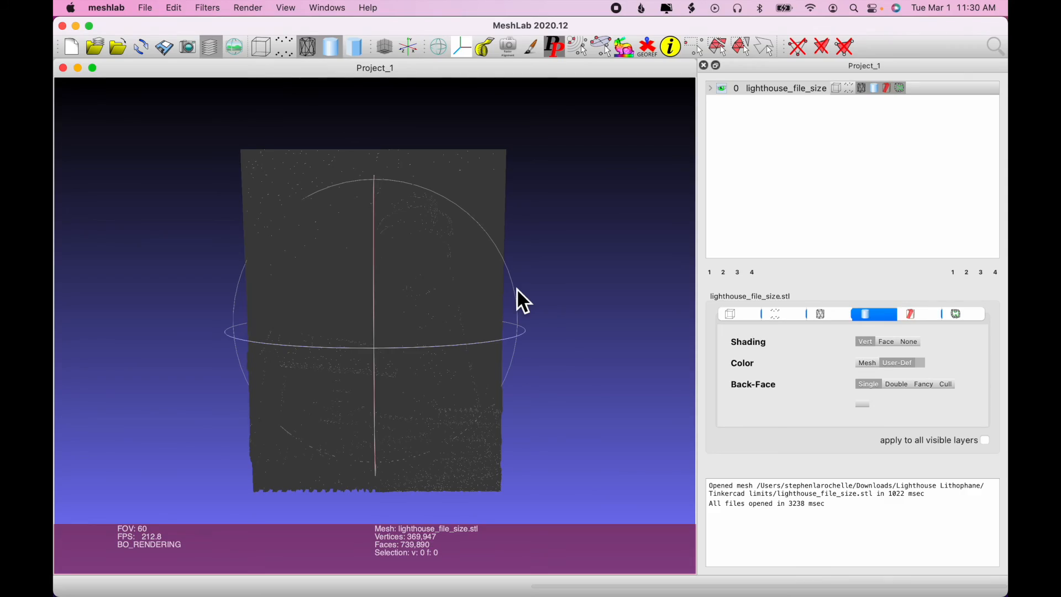
{"action": "scroll", "coordinate": [427, 292], "scroll_direction": "up", "scroll_amount": 5}
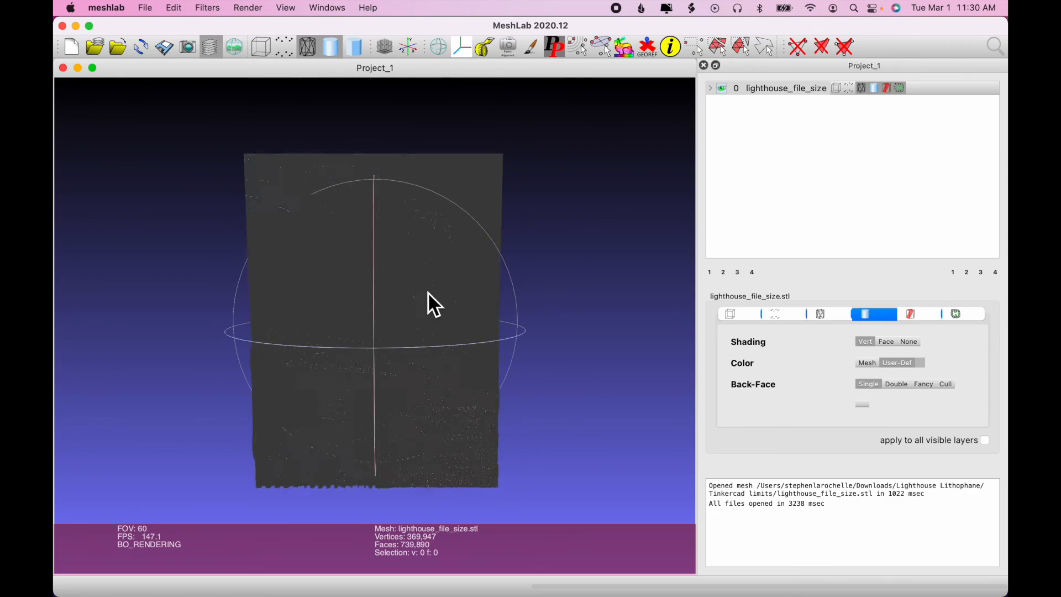
{"action": "scroll", "coordinate": [428, 292], "scroll_direction": "up", "scroll_amount": 8}
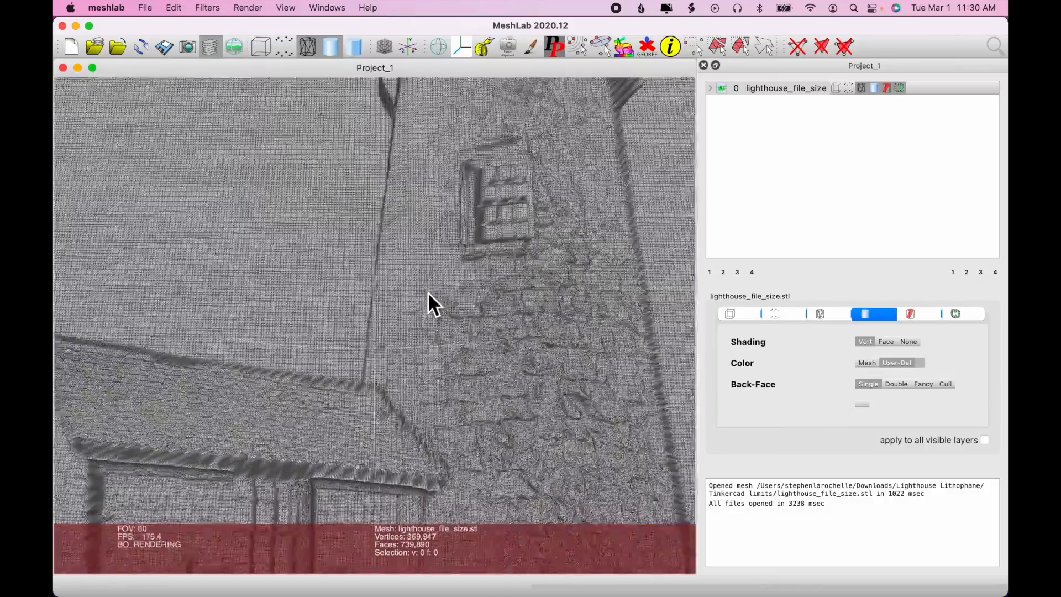
{"action": "scroll", "coordinate": [428, 292], "scroll_direction": "up", "scroll_amount": 8}
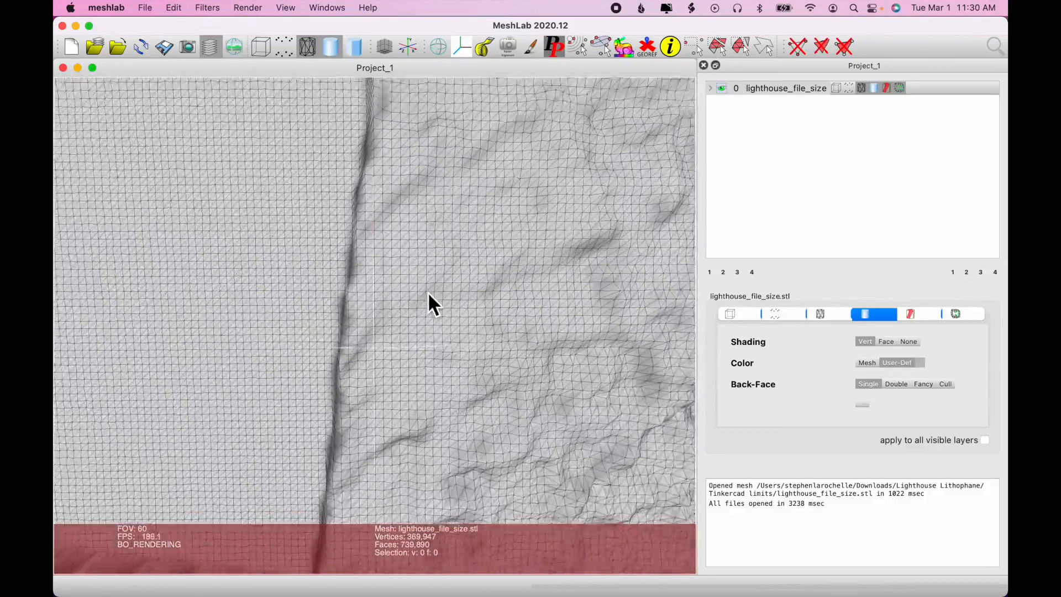
{"action": "scroll", "coordinate": [429, 294], "scroll_direction": "up", "scroll_amount": 2}
{"action": "left_click_drag", "start_coordinate": [358, 318], "coordinate": [431, 334]}
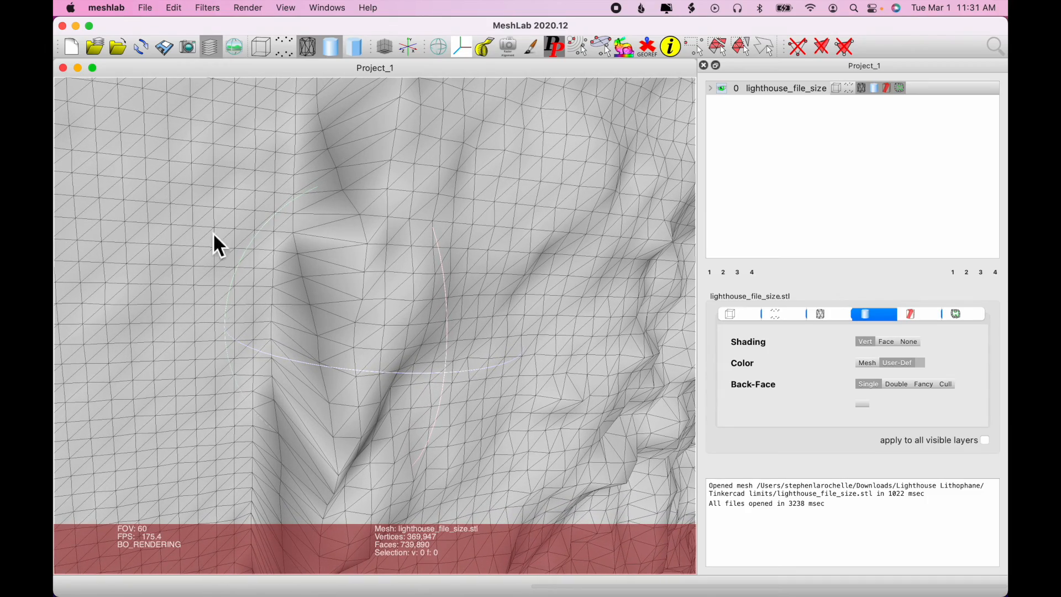
{"action": "scroll", "coordinate": [443, 326], "scroll_direction": "up", "scroll_amount": 1}
{"action": "scroll", "coordinate": [442, 326], "scroll_direction": "down", "scroll_amount": 3}
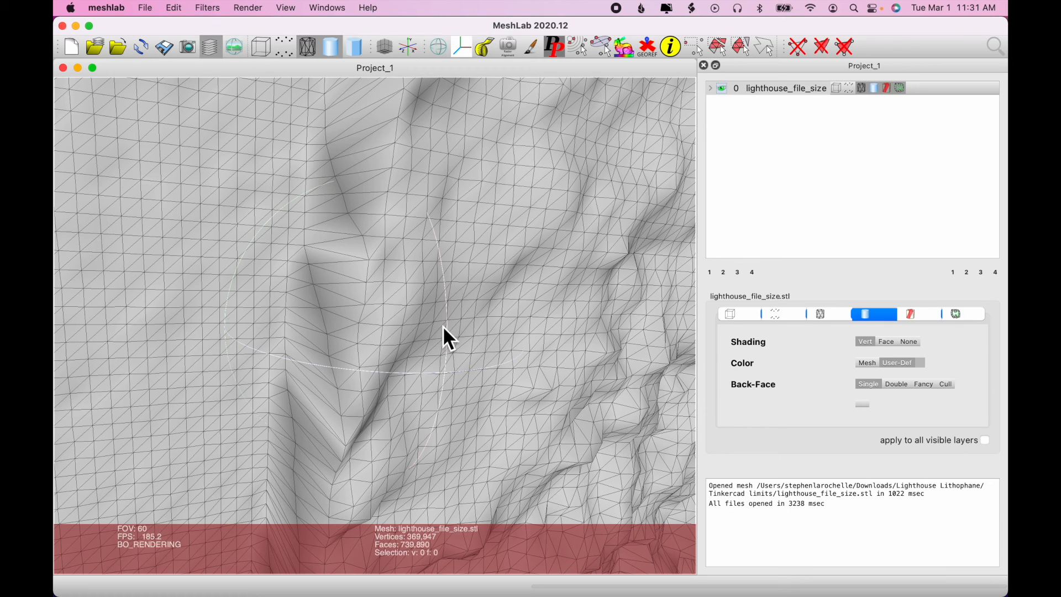
Examine the original mesh's triangle density at several zoom levels, comparing the flat sky with the tower's stonework and the roof
{"action": "scroll", "coordinate": [443, 326], "scroll_direction": "up", "scroll_amount": 4}
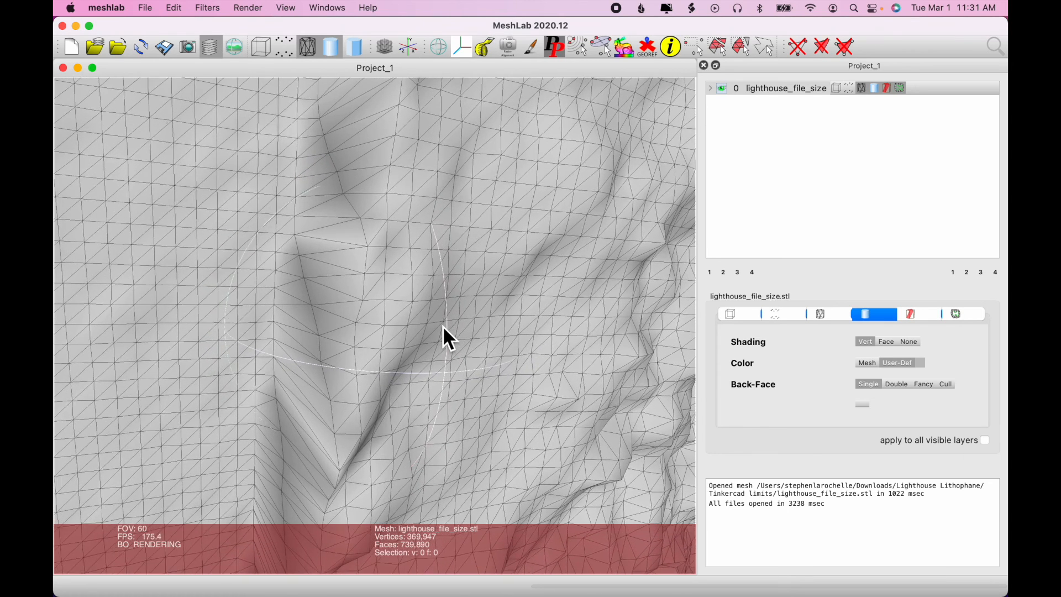
{"action": "scroll", "coordinate": [443, 327], "scroll_direction": "down", "scroll_amount": 5}
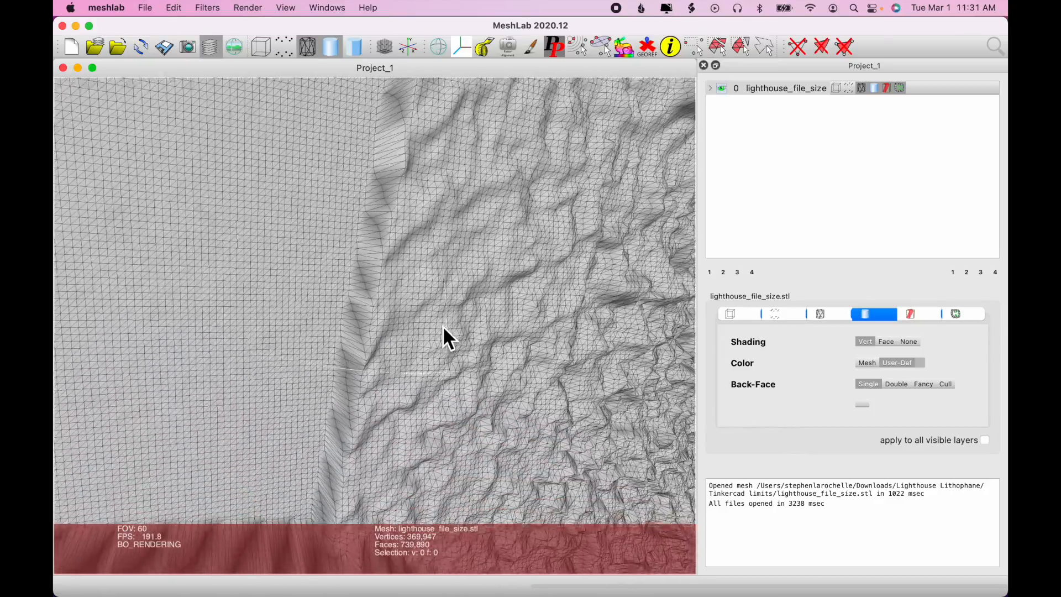
{"action": "scroll", "coordinate": [443, 327], "scroll_direction": "down", "scroll_amount": 5}
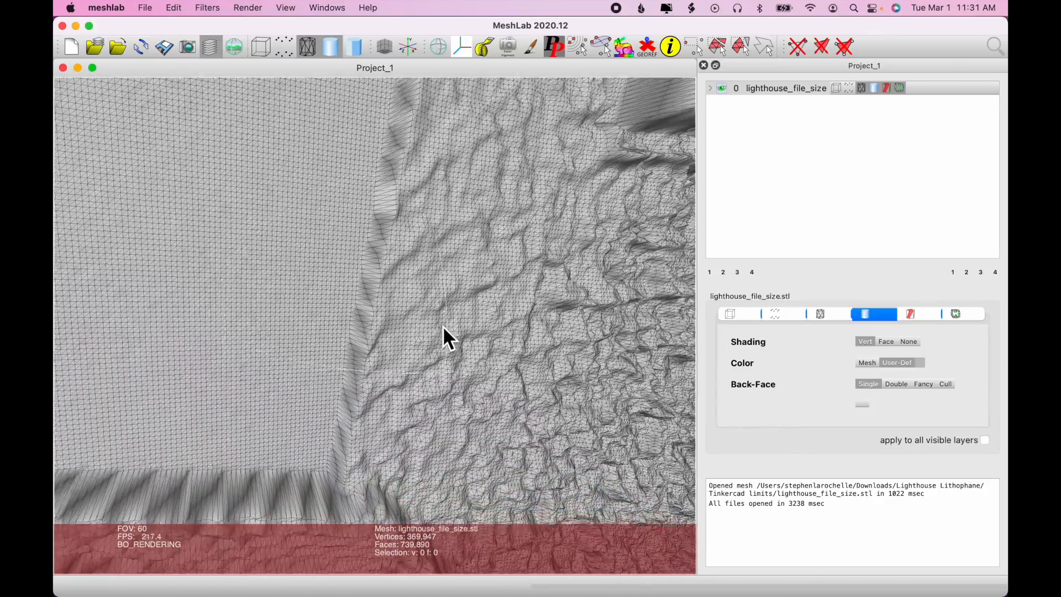
{"action": "scroll", "coordinate": [442, 326], "scroll_direction": "down", "scroll_amount": 6}
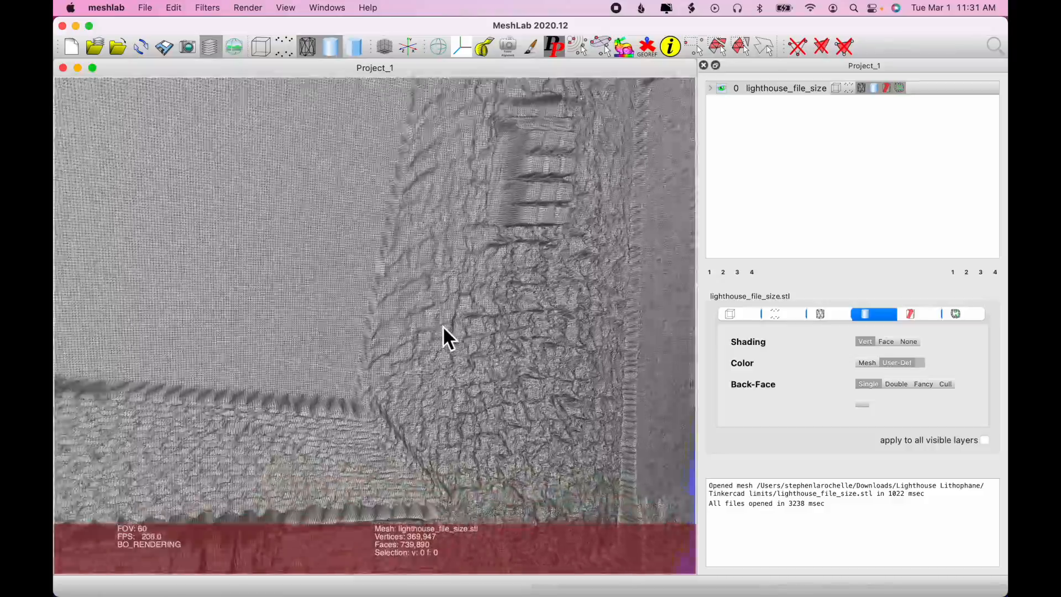
{"action": "scroll", "coordinate": [443, 326], "scroll_direction": "down", "scroll_amount": 3}
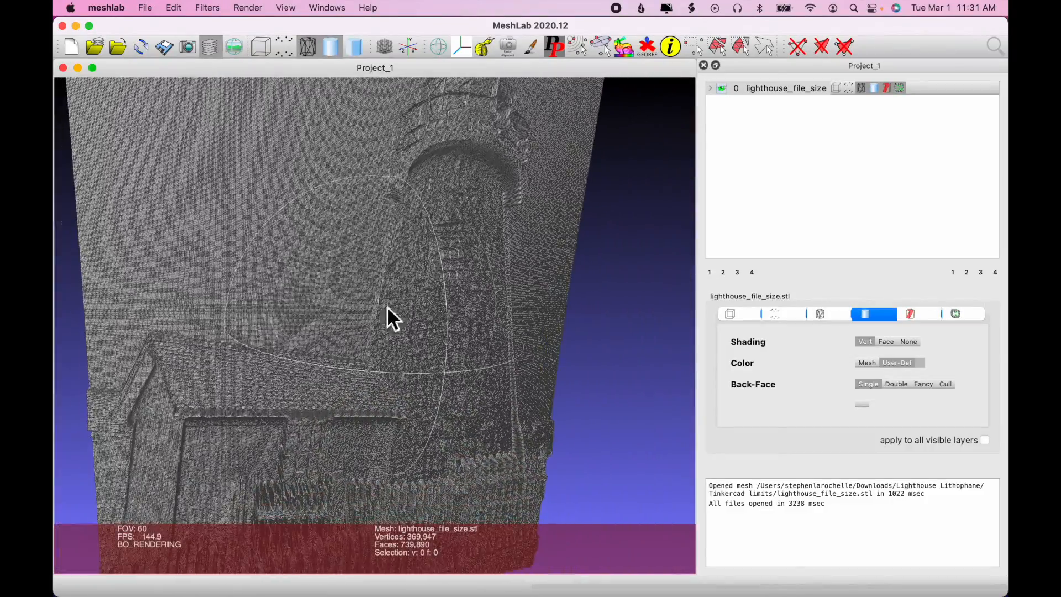
{"action": "scroll", "coordinate": [283, 211], "scroll_direction": "up", "scroll_amount": 8}
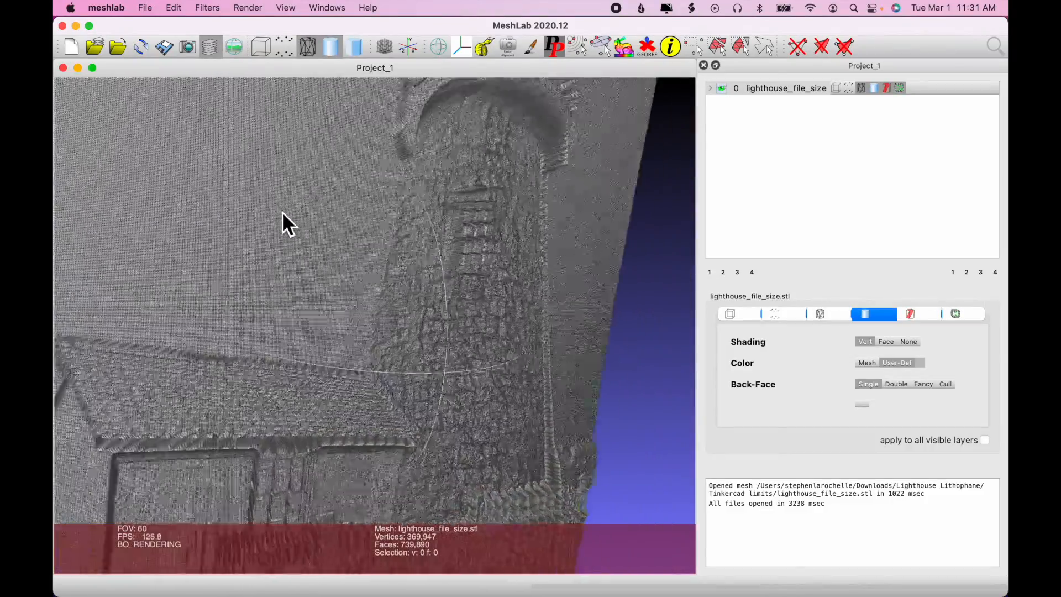
{"action": "scroll", "coordinate": [282, 212], "scroll_direction": "up", "scroll_amount": 5}
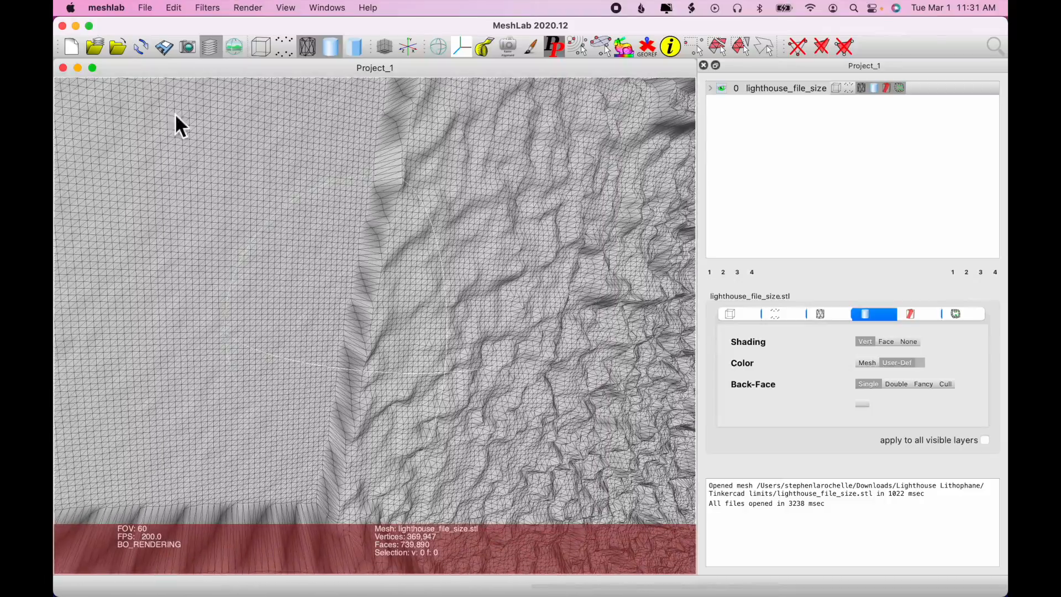
{"action": "scroll", "coordinate": [225, 353], "scroll_direction": "down", "scroll_amount": 10}
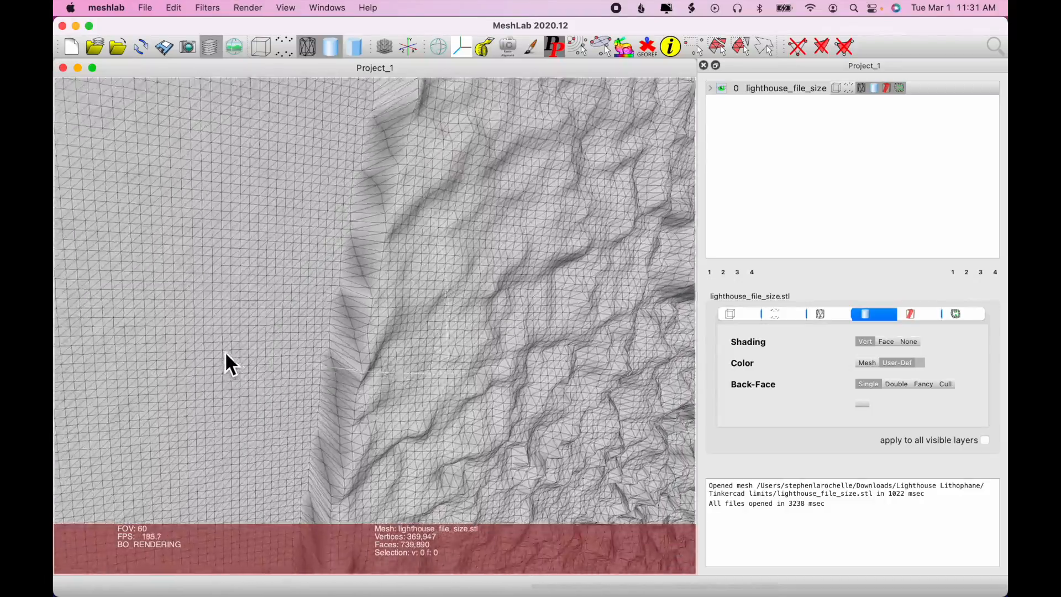
{"action": "scroll", "coordinate": [225, 352], "scroll_direction": "down", "scroll_amount": 5}
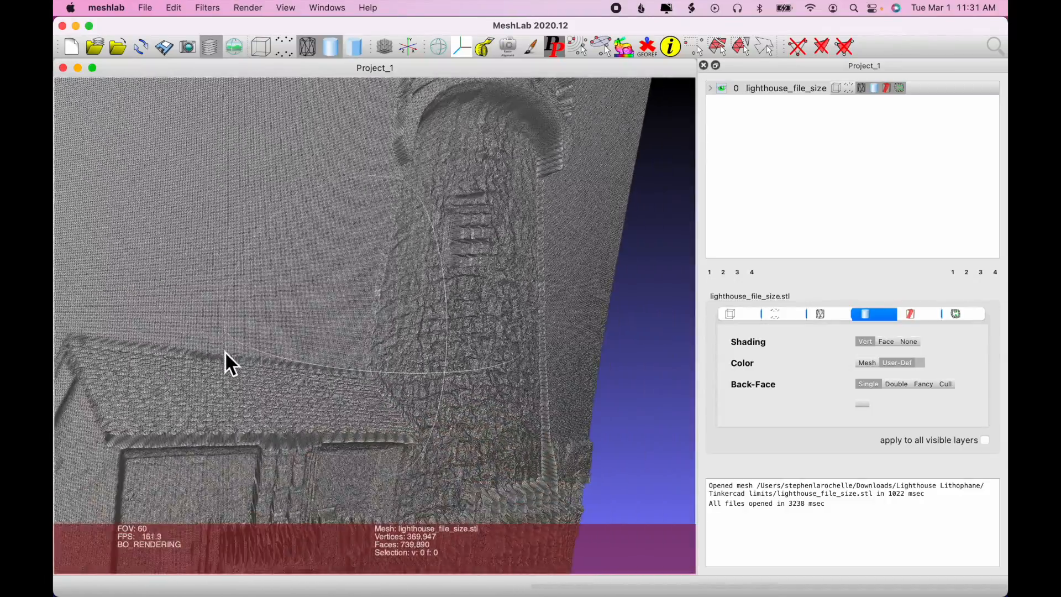
Turn the lighthouse relief to face the front with the whole model in view and hide its wireframe
{"action": "left_click_drag", "start_coordinate": [224, 352], "coordinate": [223, 208]}
{"action": "left_click_drag", "start_coordinate": [343, 316], "coordinate": [303, 305]}
{"action": "scroll", "coordinate": [304, 304], "scroll_direction": "down", "scroll_amount": 6}
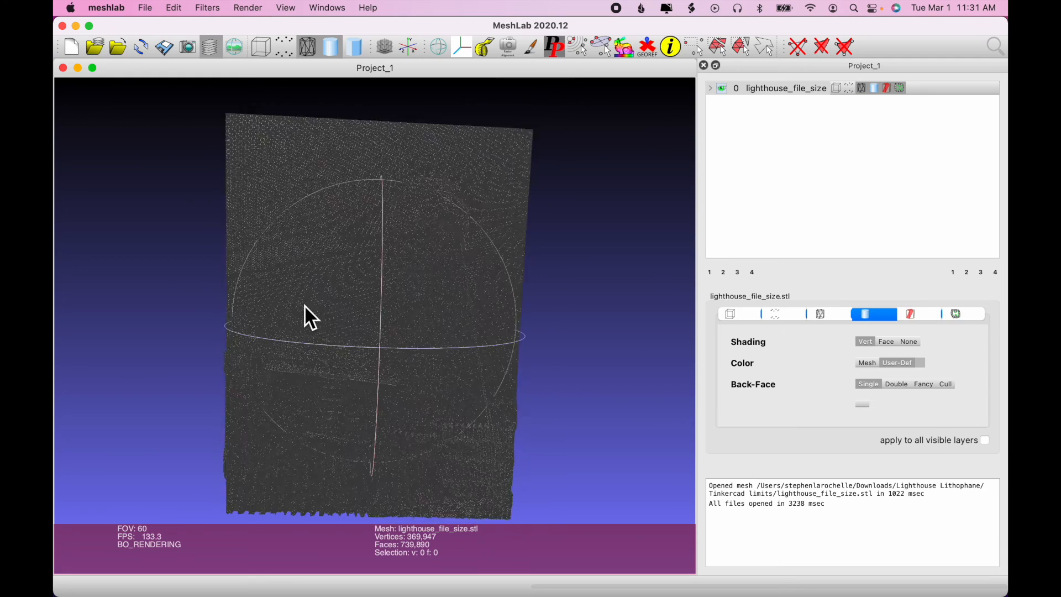
{"action": "scroll", "coordinate": [304, 306], "scroll_direction": "down", "scroll_amount": 2}
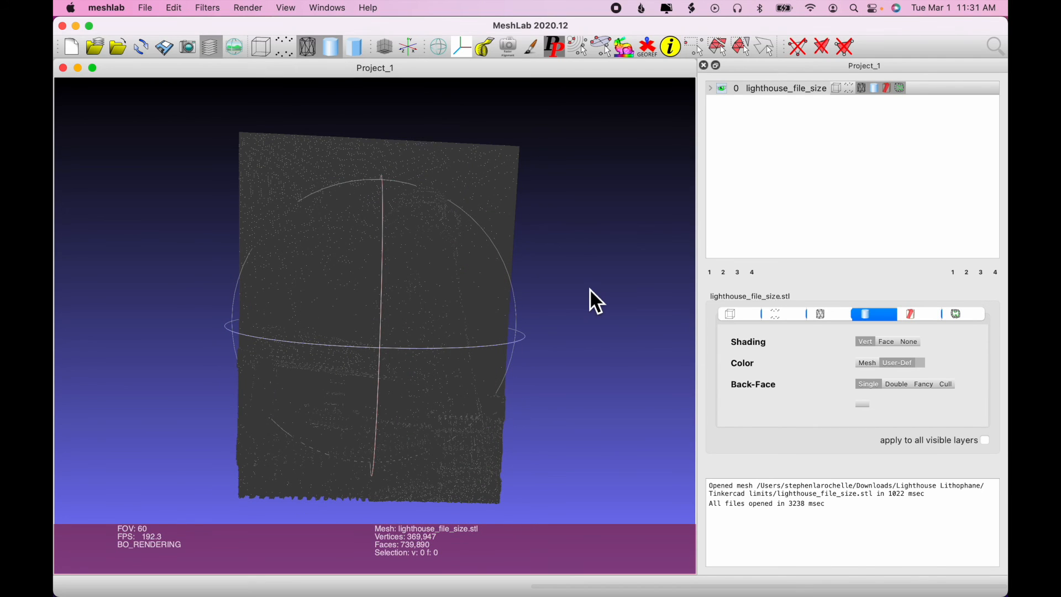
{"action": "left_click", "coordinate": [312, 49]}
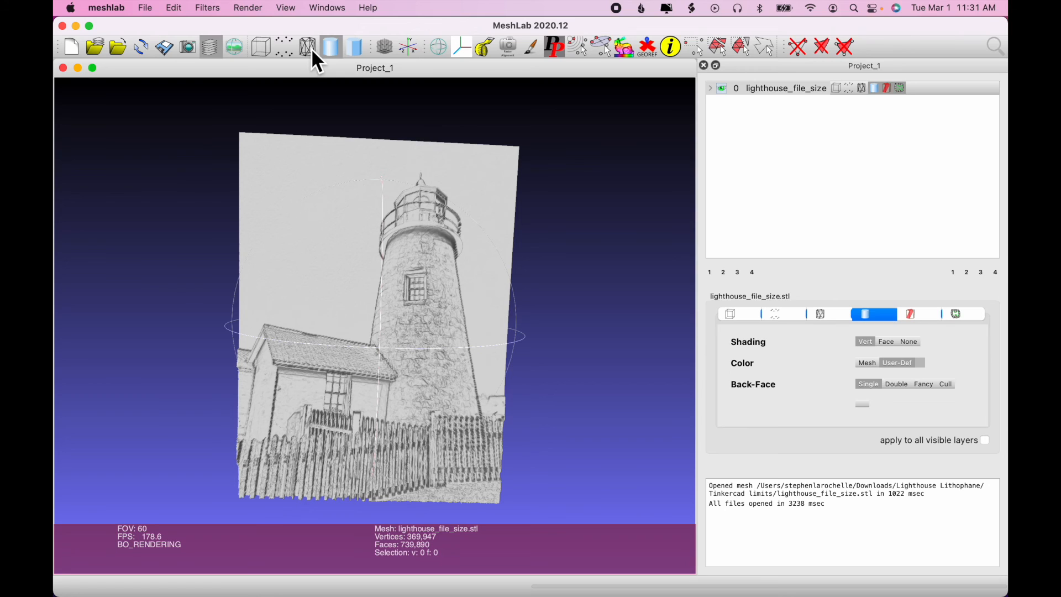
Simplify the lighthouse mesh with Quadric Edge Collapse Decimation to a target of 100000 faces and close the filter dialog
{"action": "left_click", "coordinate": [212, 8]}
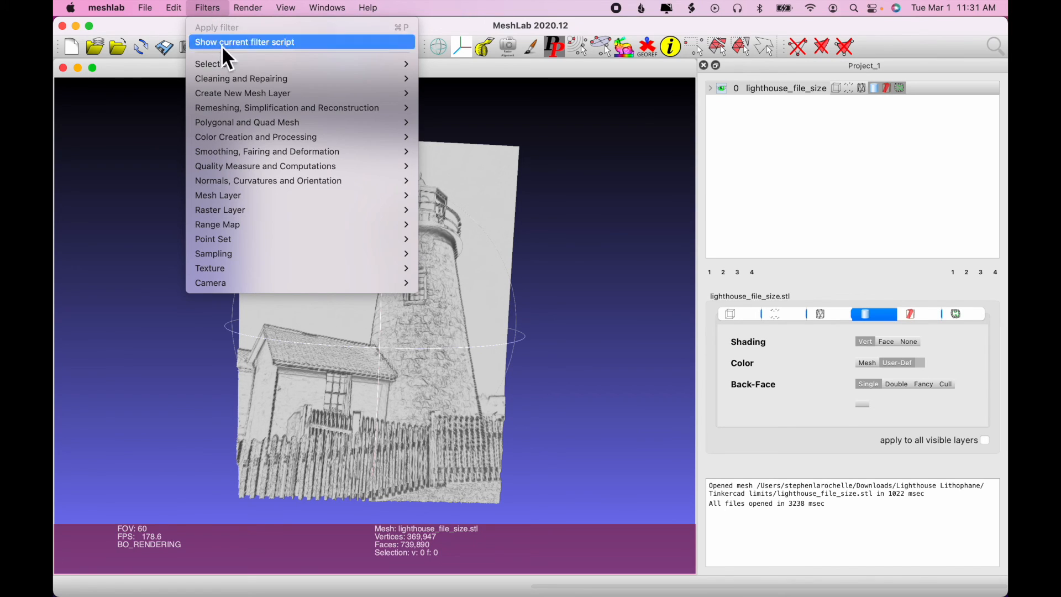
{"action": "mouse_move", "coordinate": [259, 108]}
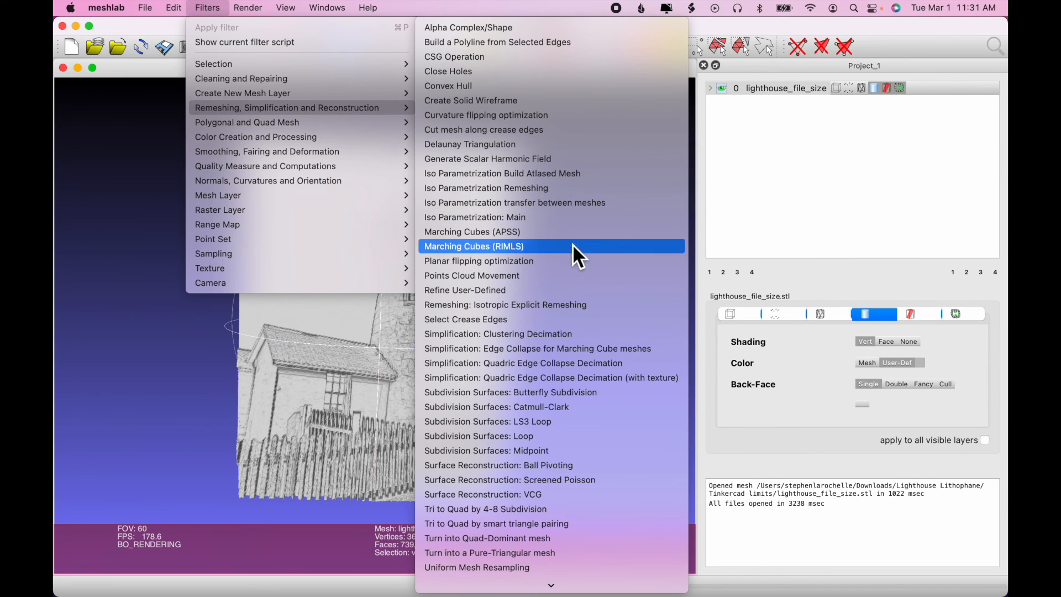
{"action": "left_click", "coordinate": [584, 368]}
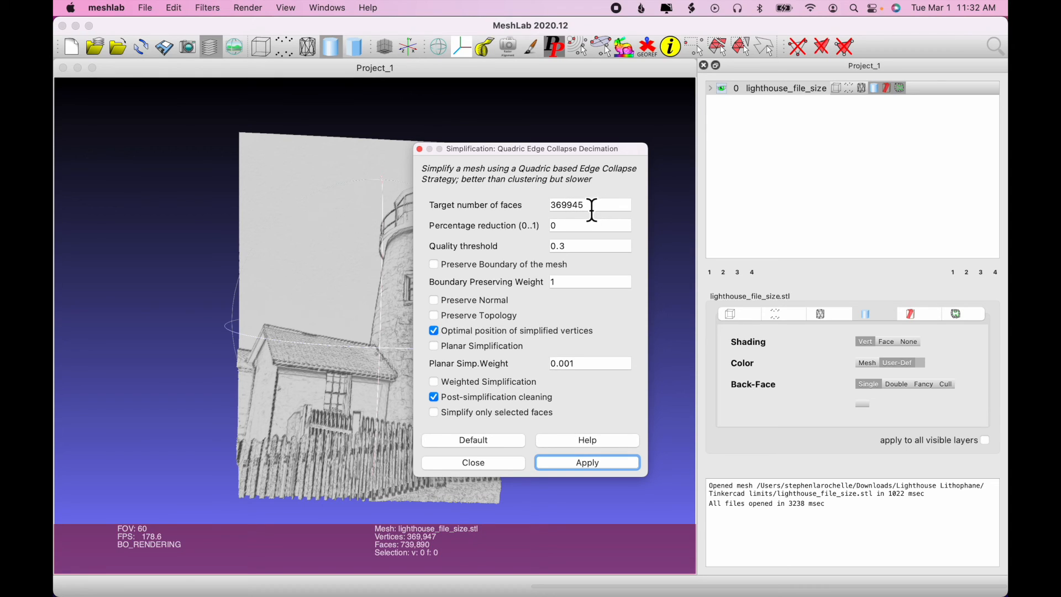
{"action": "double_click", "coordinate": [592, 210]}
{"action": "type", "text": "1"}
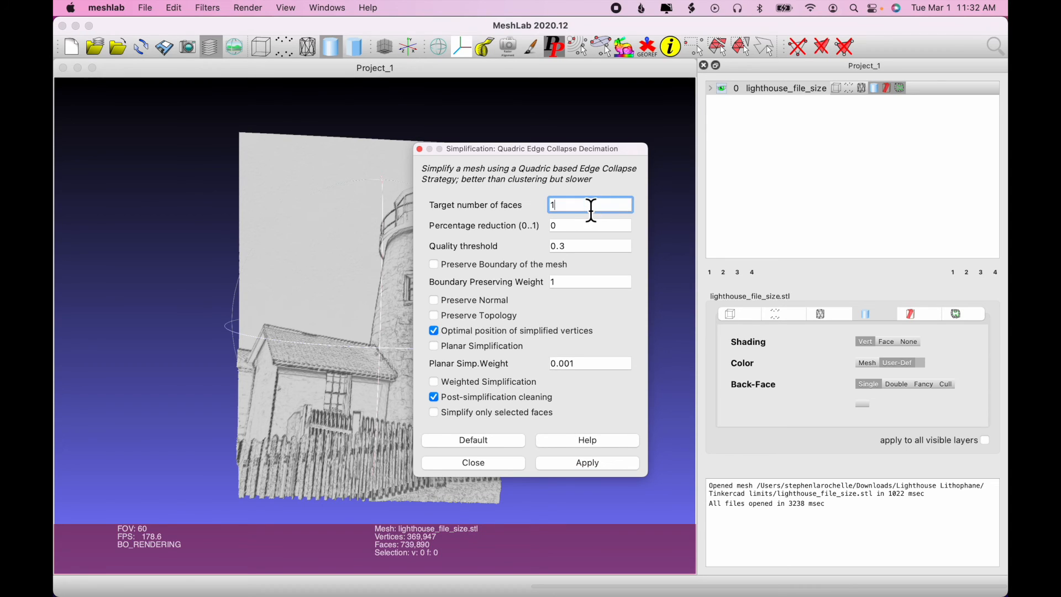
{"action": "type", "text": "00000"}
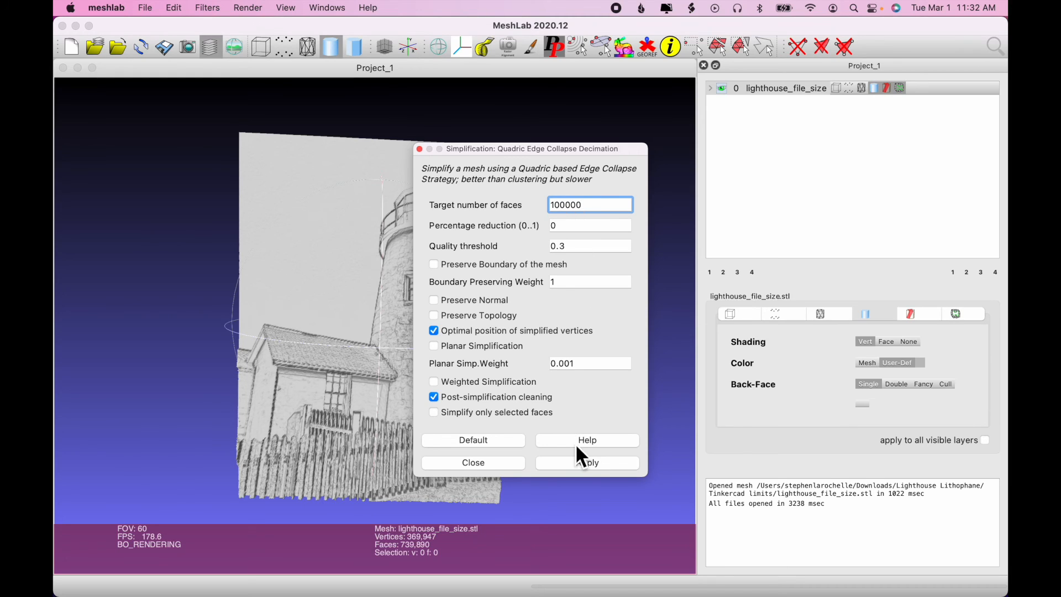
{"action": "left_click", "coordinate": [586, 466]}
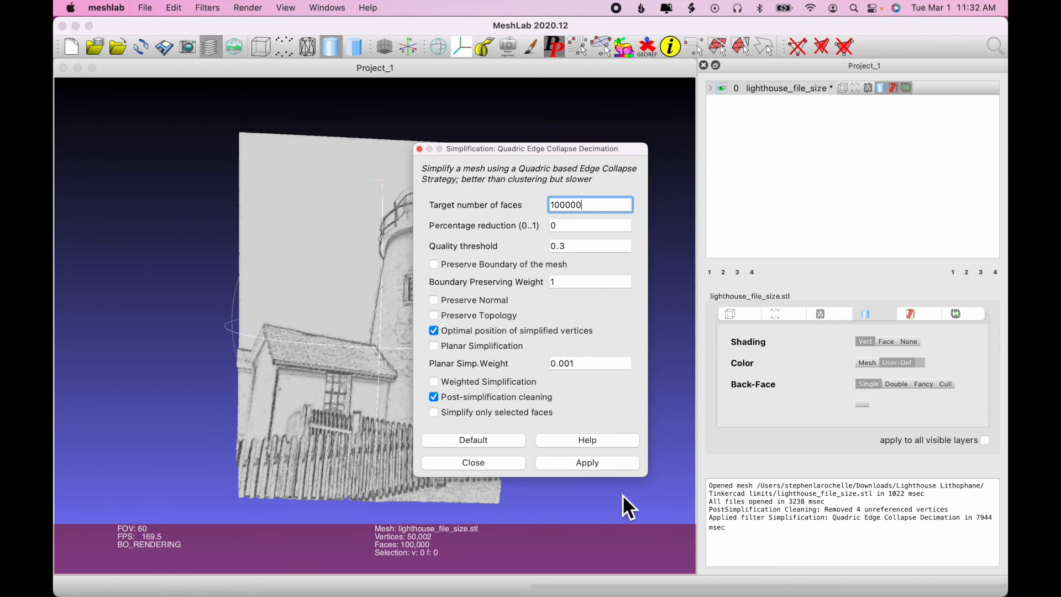
{"action": "left_click", "coordinate": [510, 466]}
Show the simplified mesh's wireframe and examine the triangles up close around the tower's edge, window and flat sky
{"action": "scroll", "coordinate": [518, 301], "scroll_direction": "down", "scroll_amount": 5}
{"action": "scroll", "coordinate": [518, 302], "scroll_direction": "up", "scroll_amount": 8}
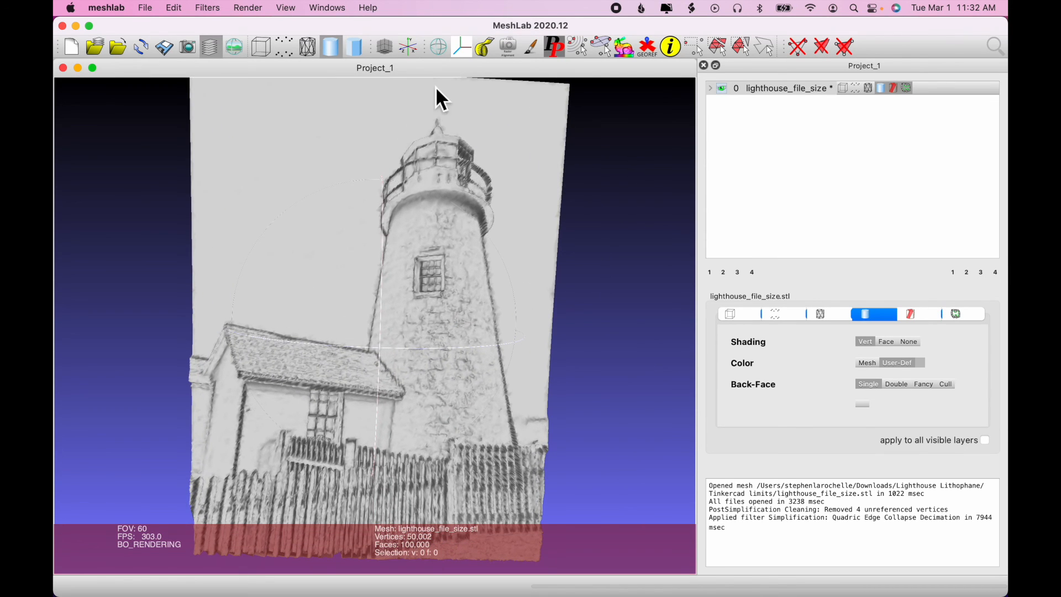
{"action": "left_click", "coordinate": [308, 48]}
{"action": "scroll", "coordinate": [408, 248], "scroll_direction": "up", "scroll_amount": 10}
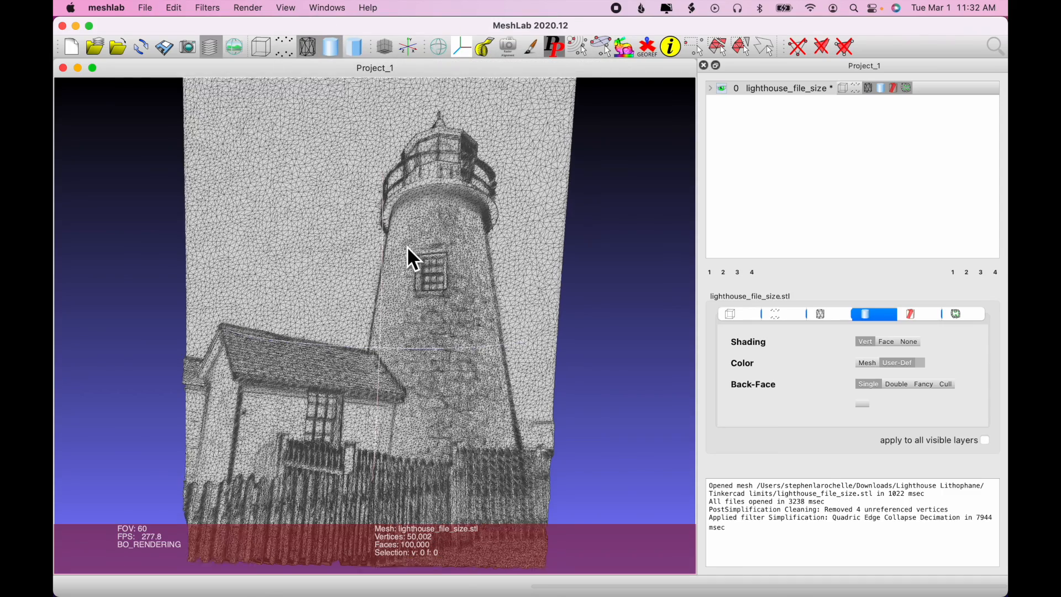
{"action": "scroll", "coordinate": [406, 247], "scroll_direction": "up", "scroll_amount": 2}
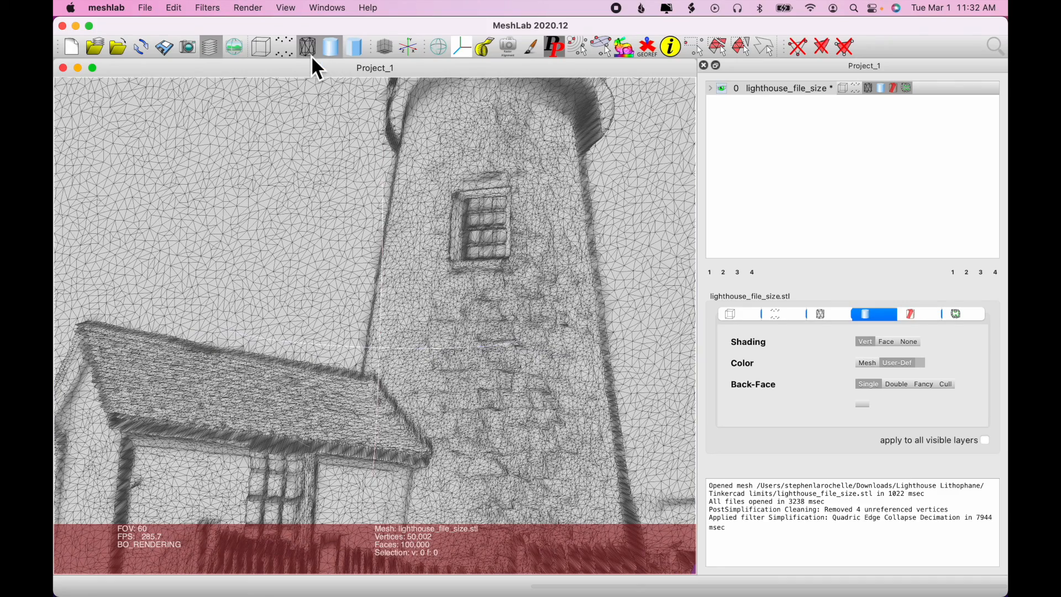
{"action": "scroll", "coordinate": [339, 176], "scroll_direction": "up", "scroll_amount": 2}
{"action": "scroll", "coordinate": [339, 175], "scroll_direction": "up", "scroll_amount": 5}
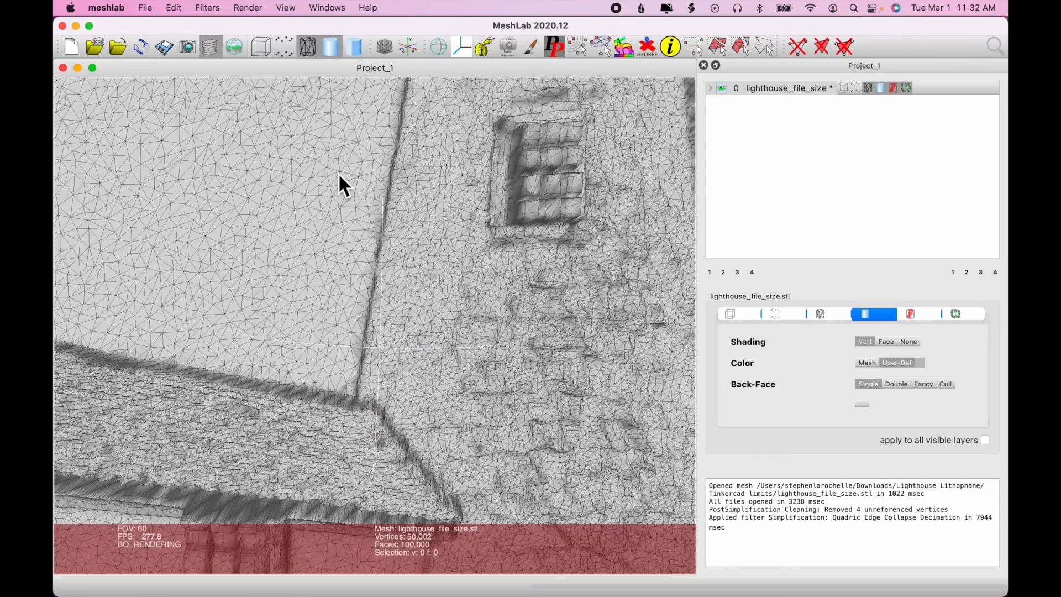
{"action": "scroll", "coordinate": [339, 175], "scroll_direction": "down", "scroll_amount": 10}
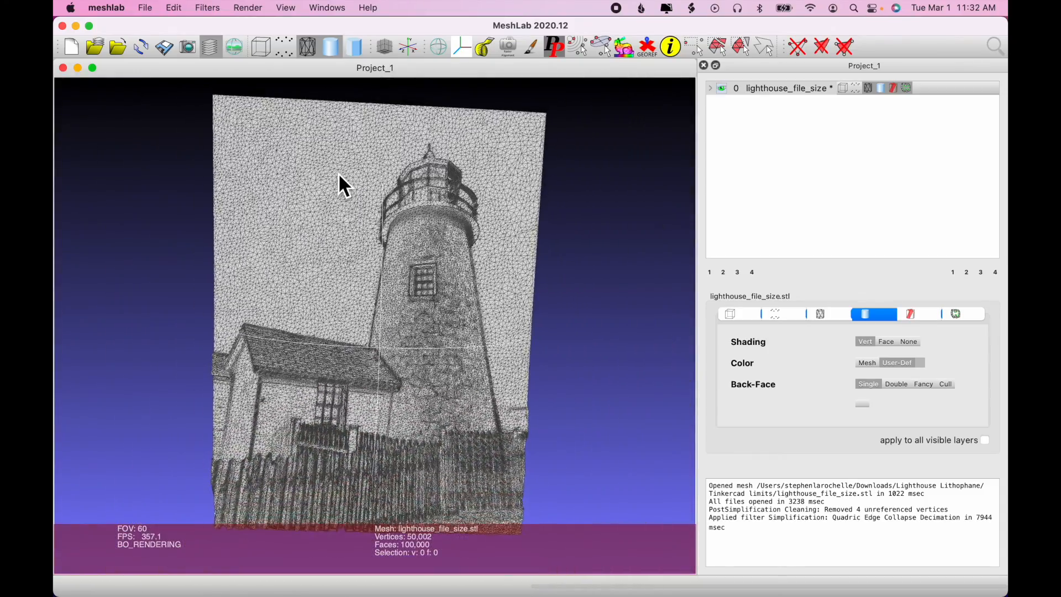
Compare the triangle density of the sky and the detailed areas across the whole simplified relief and hide the wireframe
{"action": "scroll", "coordinate": [339, 175], "scroll_direction": "down", "scroll_amount": 4}
{"action": "scroll", "coordinate": [339, 175], "scroll_direction": "up", "scroll_amount": 3}
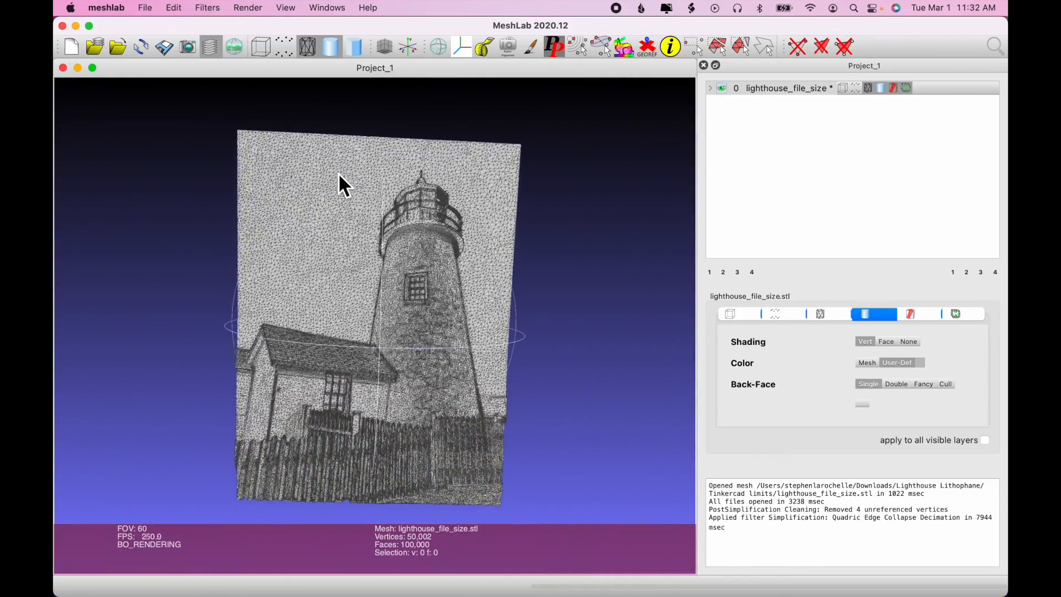
{"action": "scroll", "coordinate": [339, 175], "scroll_direction": "up", "scroll_amount": 6}
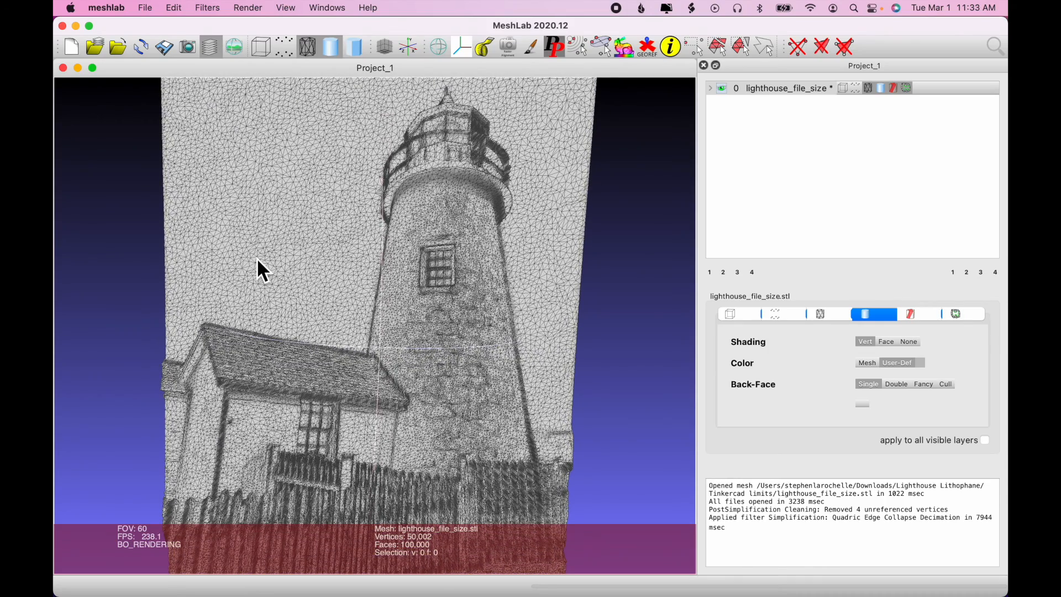
{"action": "scroll", "coordinate": [326, 192], "scroll_direction": "up", "scroll_amount": 2}
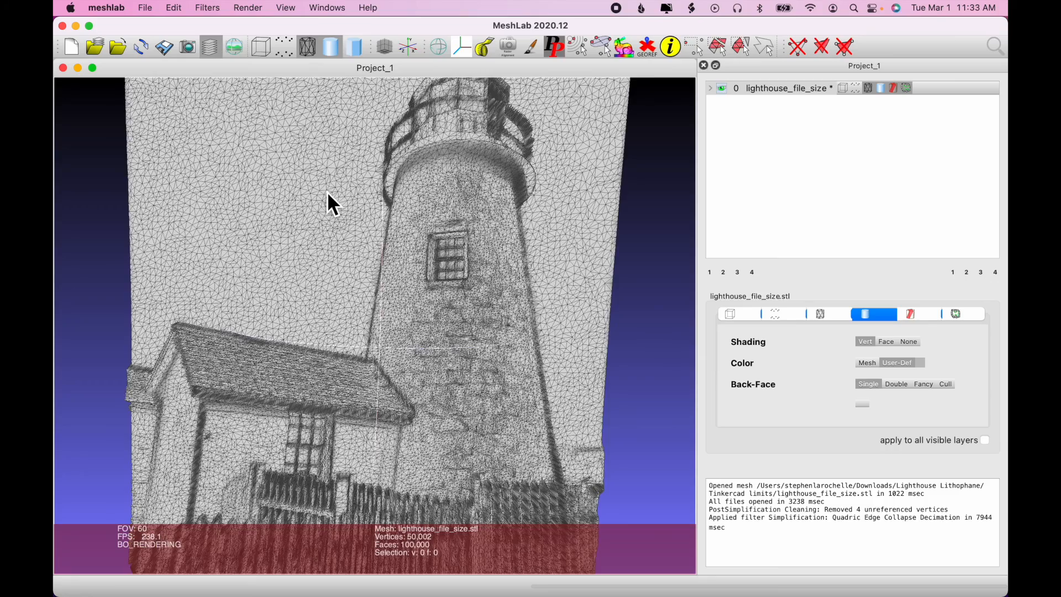
{"action": "scroll", "coordinate": [326, 191], "scroll_direction": "down", "scroll_amount": 4}
{"action": "scroll", "coordinate": [328, 192], "scroll_direction": "down", "scroll_amount": 5}
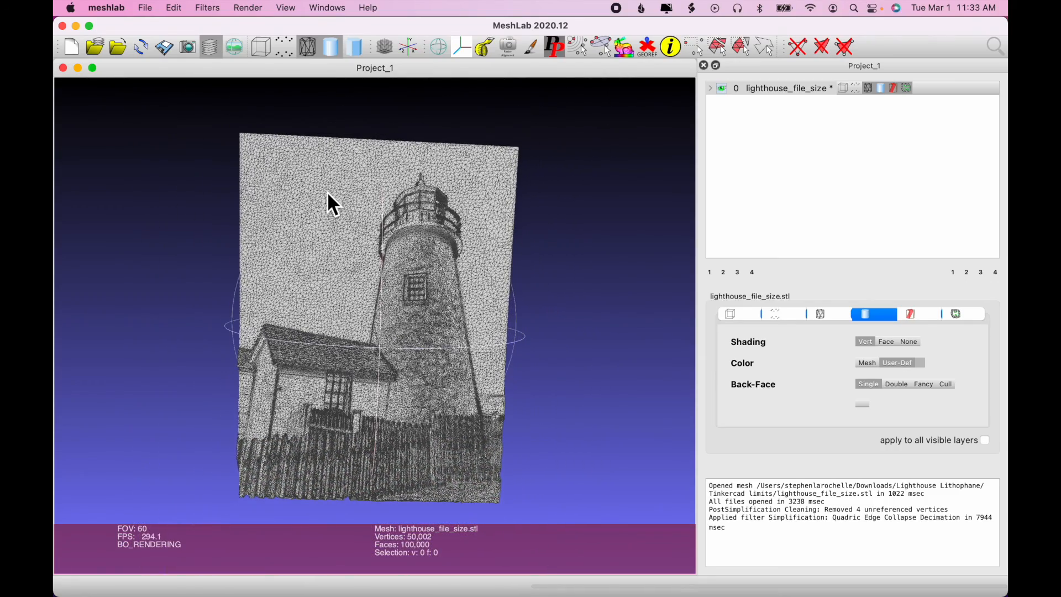
{"action": "left_click", "coordinate": [311, 51]}
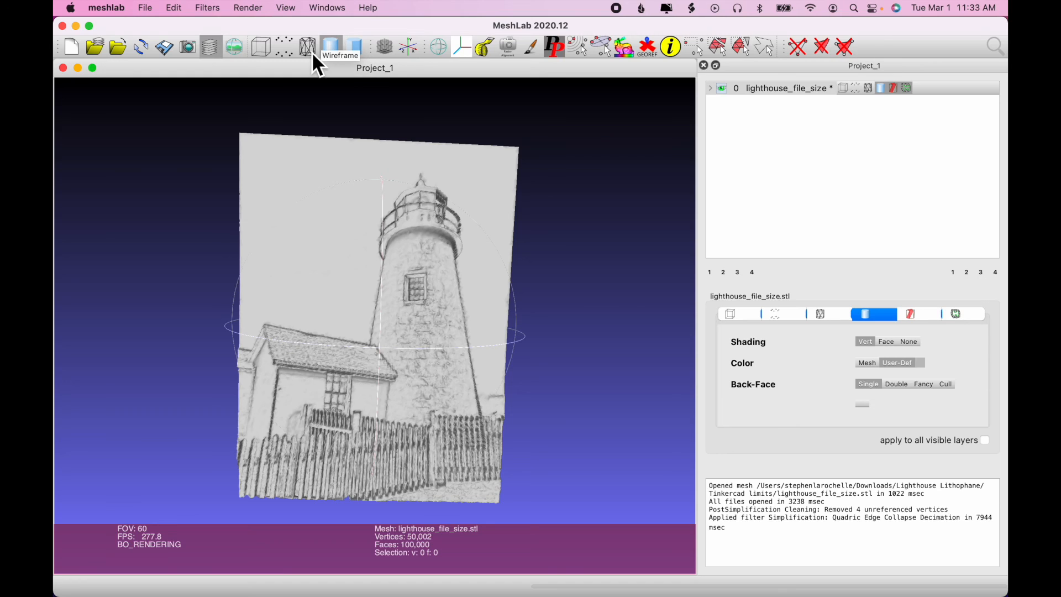
Export the simplified mesh as an STL file named meshlab in the Tinkercad limits folder, with Binary encoding and Materialise Color Encoding enabled
{"action": "left_click", "coordinate": [147, 9]}
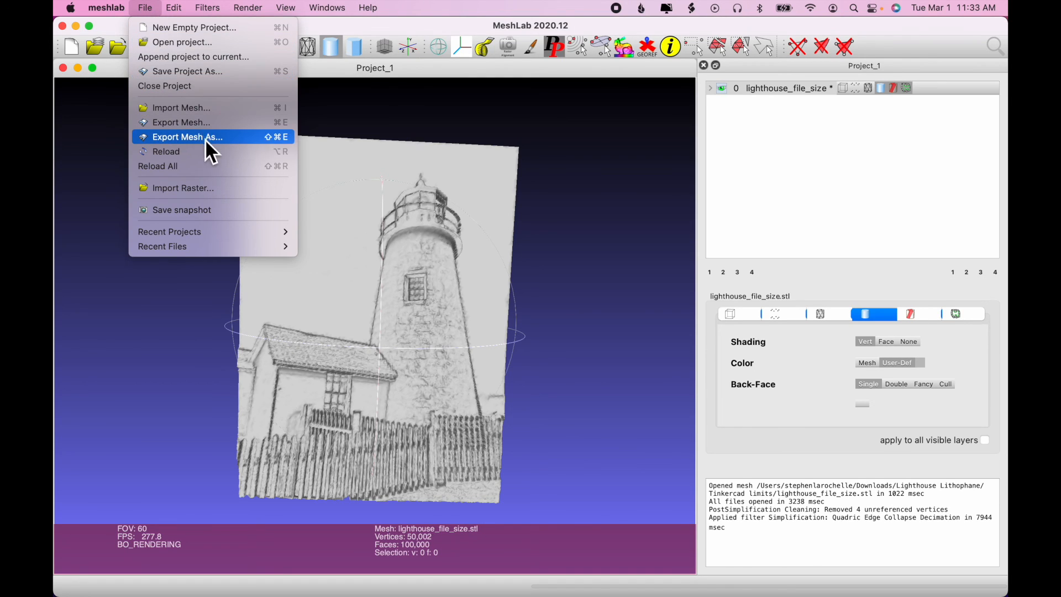
{"action": "left_click", "coordinate": [234, 143]}
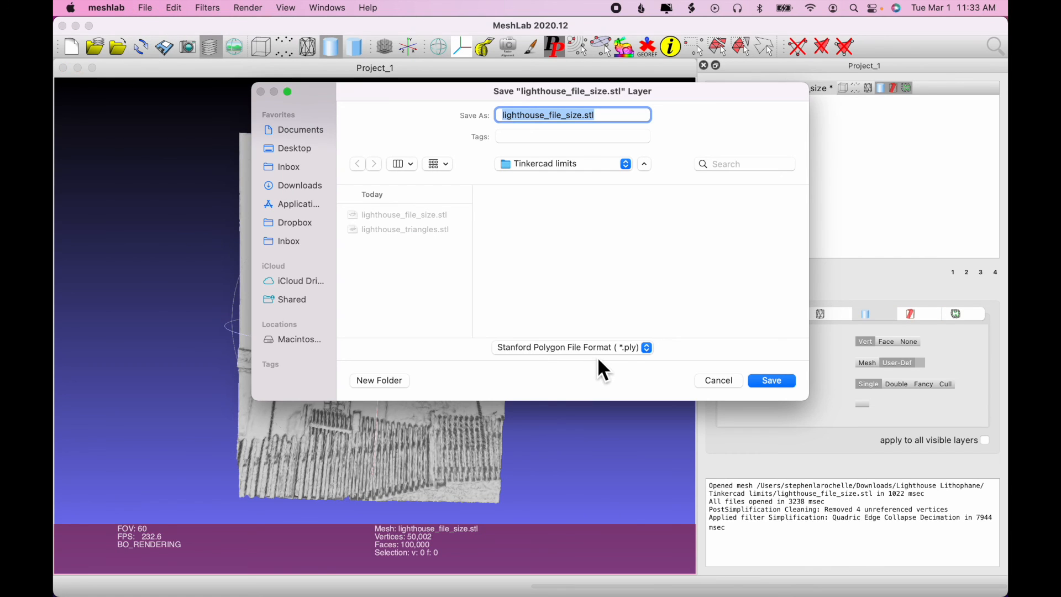
{"action": "left_click", "coordinate": [615, 349]}
{"action": "left_click", "coordinate": [619, 364]}
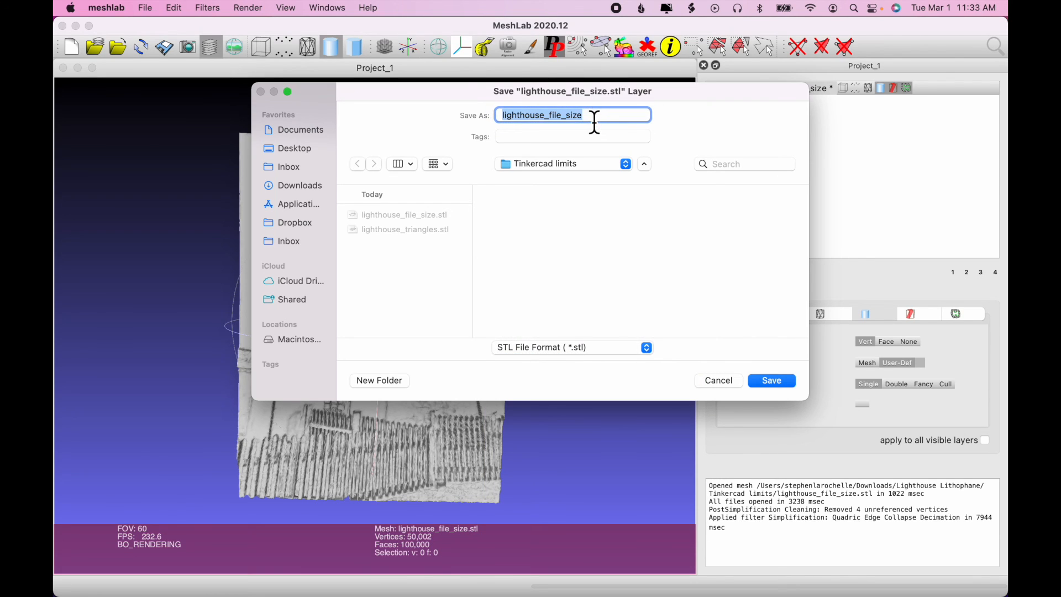
{"action": "type", "text": "meshlab"}
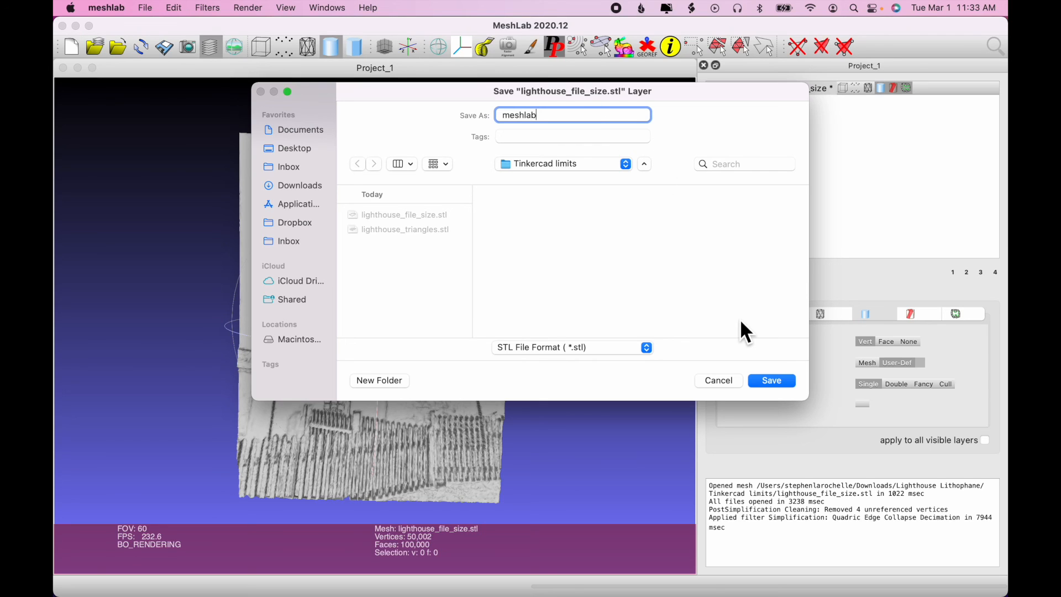
{"action": "left_click", "coordinate": [776, 384]}
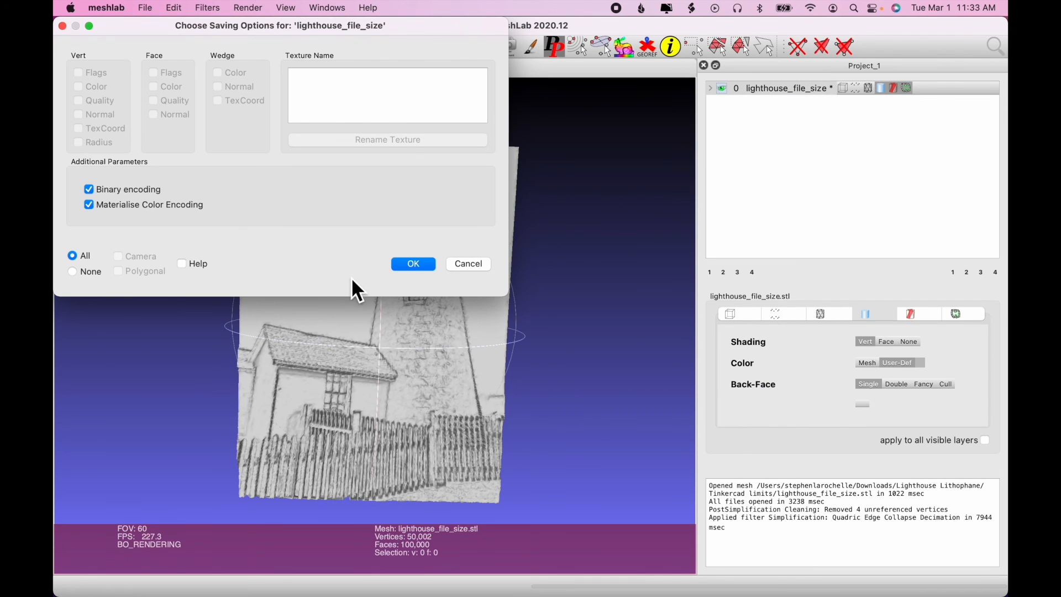
{"action": "left_click", "coordinate": [415, 265]}
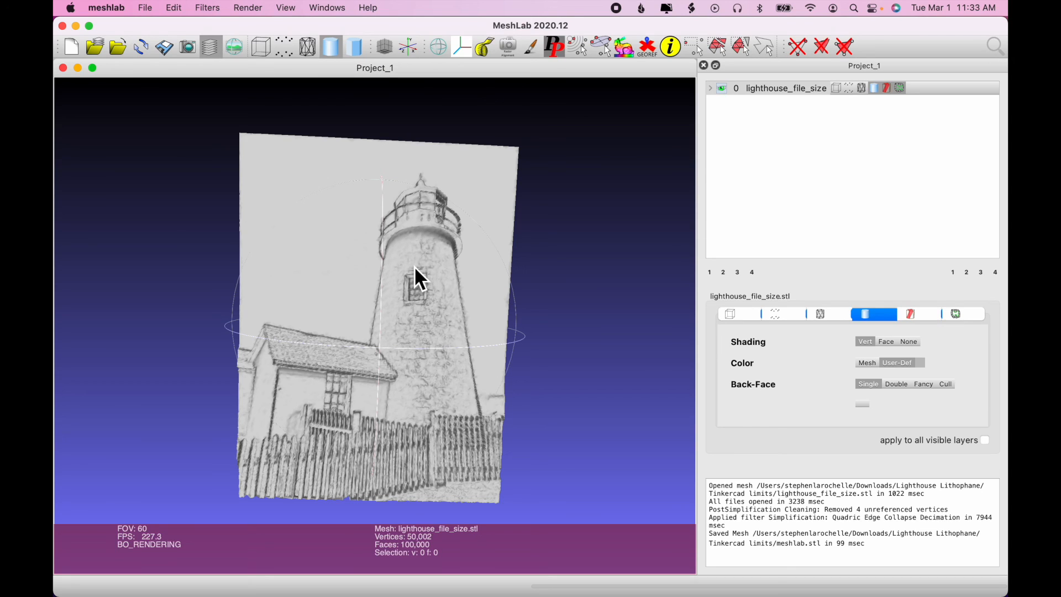
Switch to Finder and compare the file sizes of meshlab.stl and lighthouse_file_size.stl in the Tinkercad limits folder
{"action": "key", "text": "super+Tab"}
{"action": "key", "text": "super+Tab"}
{"action": "key", "text": "super+Tab"}
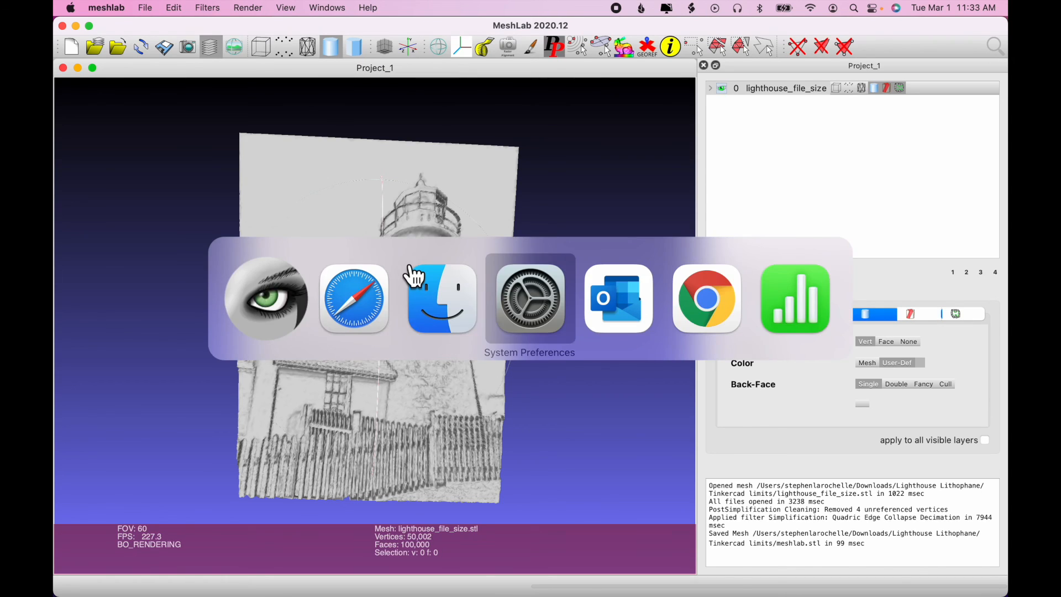
{"action": "left_click", "coordinate": [410, 262], "text": "super"}
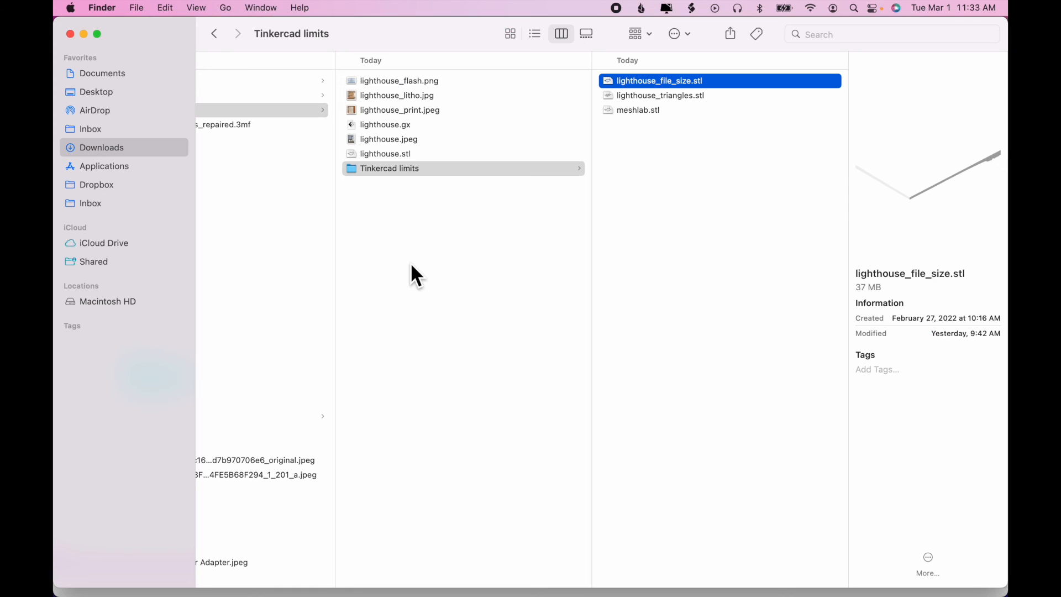
{"action": "left_click", "coordinate": [641, 112]}
{"action": "left_click_drag", "start_coordinate": [913, 151], "coordinate": [925, 195]}
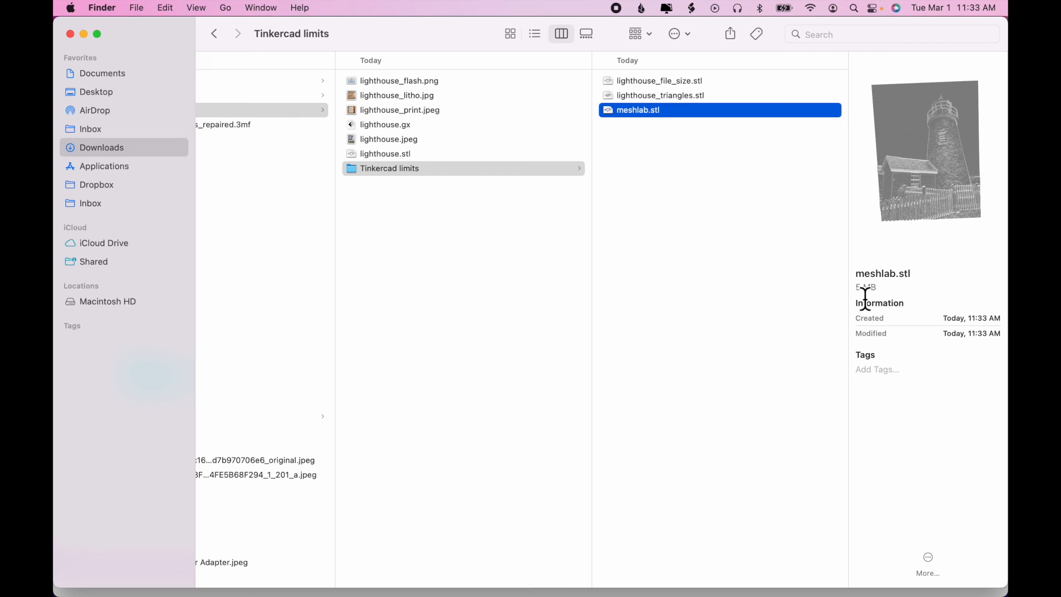
{"action": "left_click", "coordinate": [696, 82]}
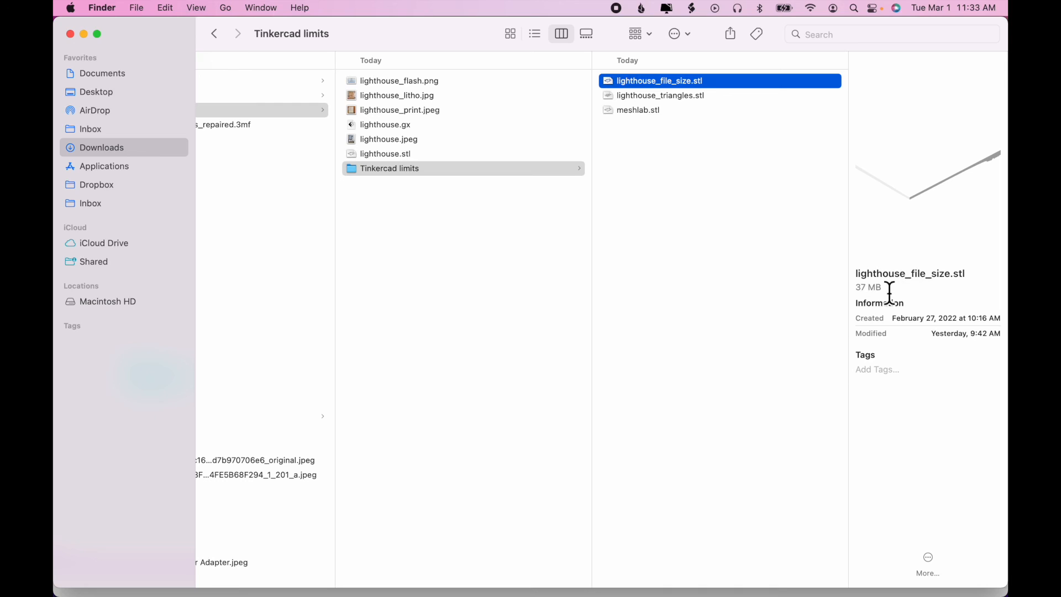
{"action": "left_click", "coordinate": [653, 112]}
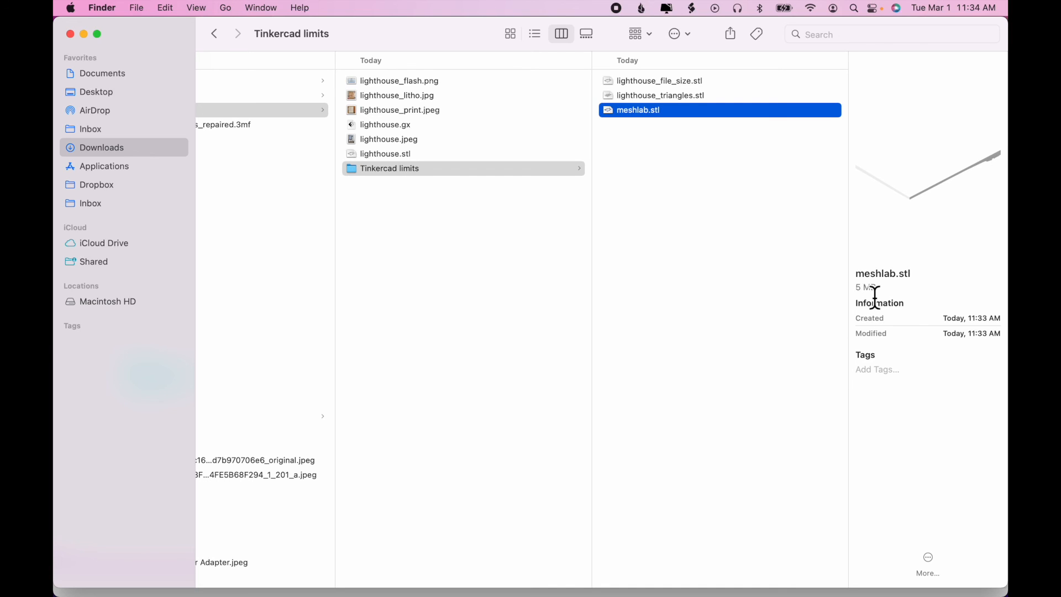
Switch to Tinkercad in Safari and import meshlab.stl from the Tinkercad limits folder in millimeters at 100% scale
{"action": "key", "text": "super+Tab"}
{"action": "key", "text": "super+Tab"}
{"action": "key", "text": "super+Tab"}
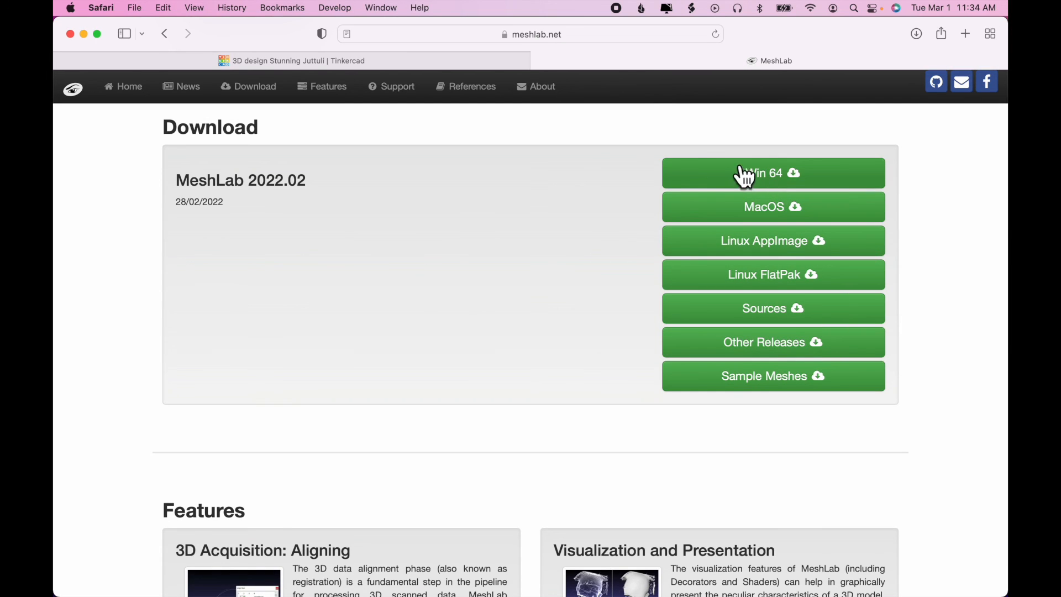
{"action": "left_click", "coordinate": [455, 64]}
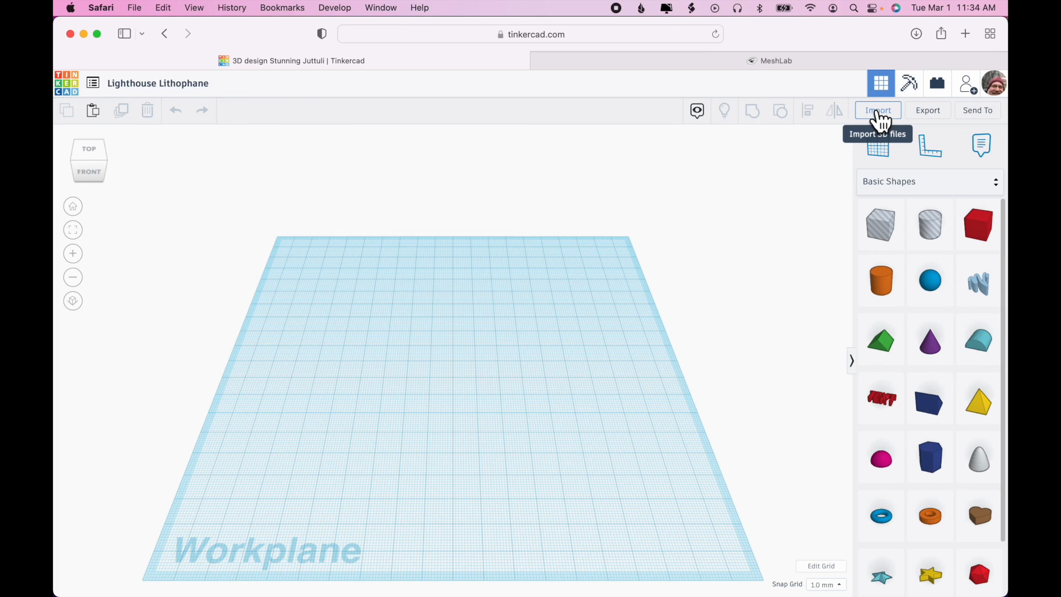
{"action": "left_click", "coordinate": [881, 113]}
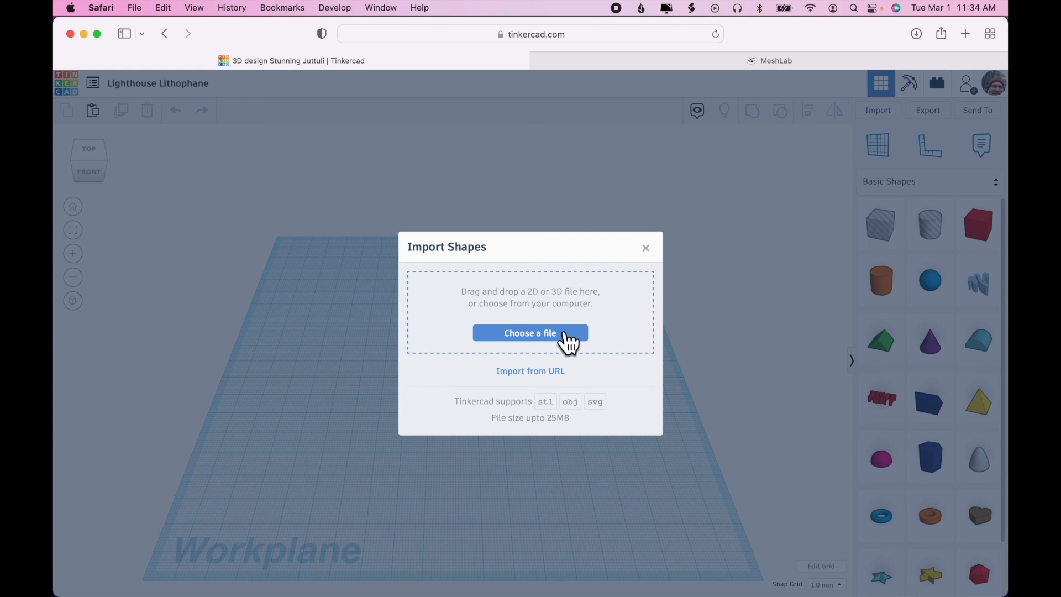
{"action": "left_click", "coordinate": [568, 338]}
{"action": "left_click", "coordinate": [447, 291]}
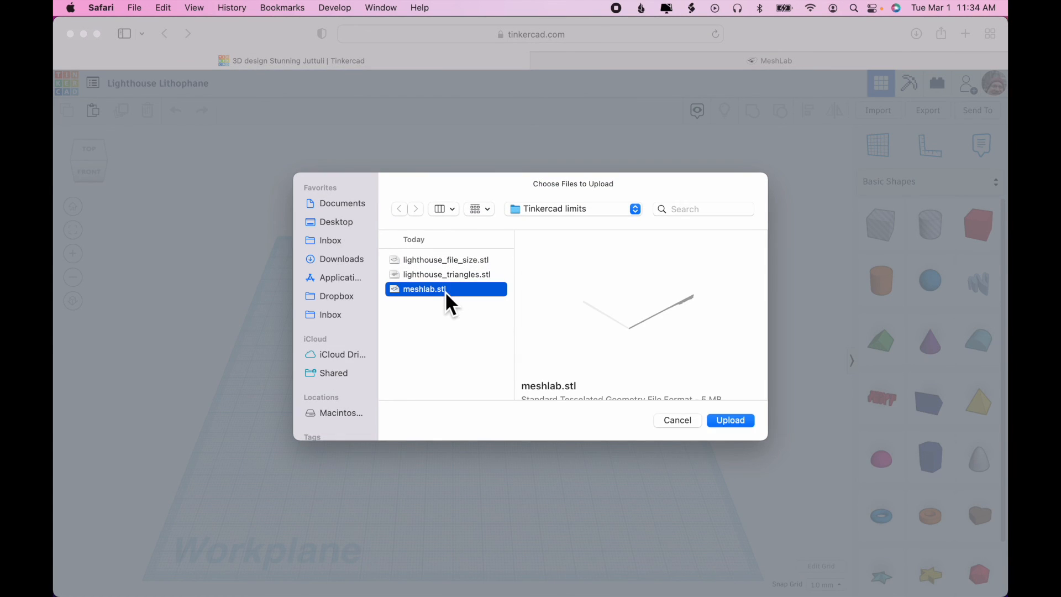
{"action": "left_click", "coordinate": [736, 423]}
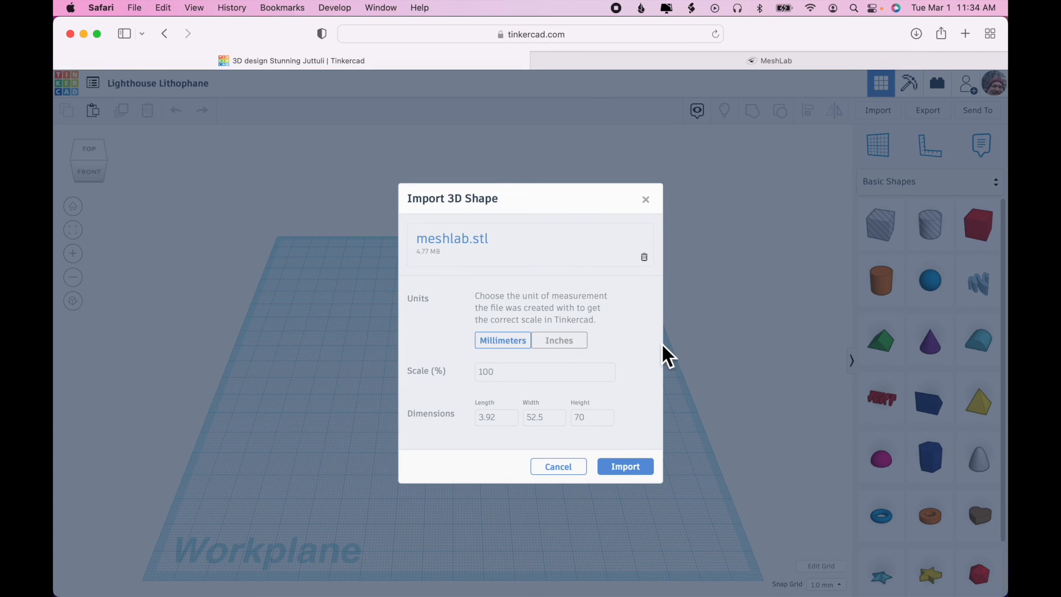
{"action": "left_click", "coordinate": [630, 469]}
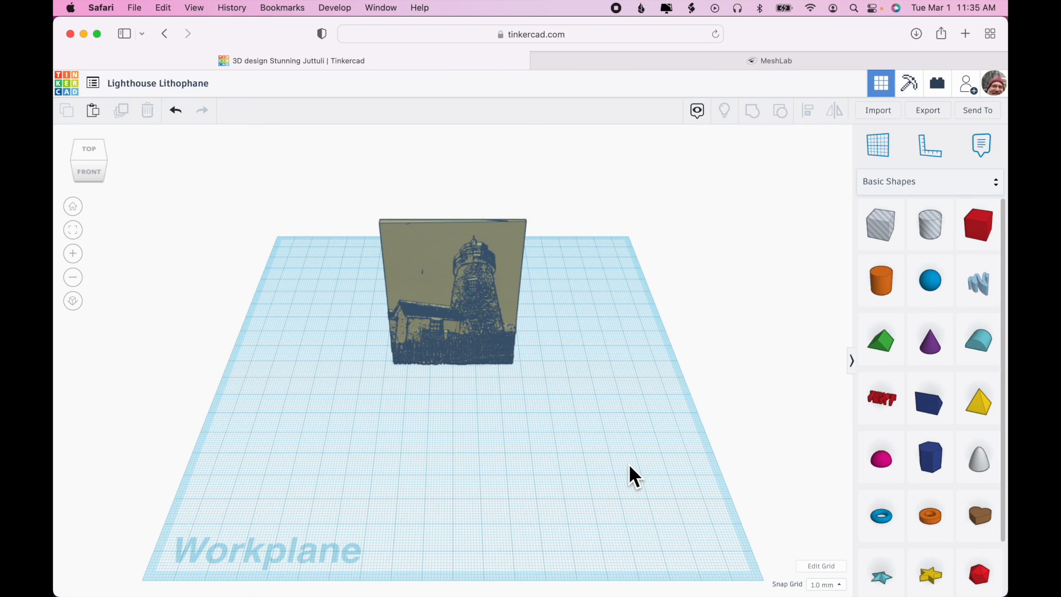
{"action": "left_click", "coordinate": [630, 440]}
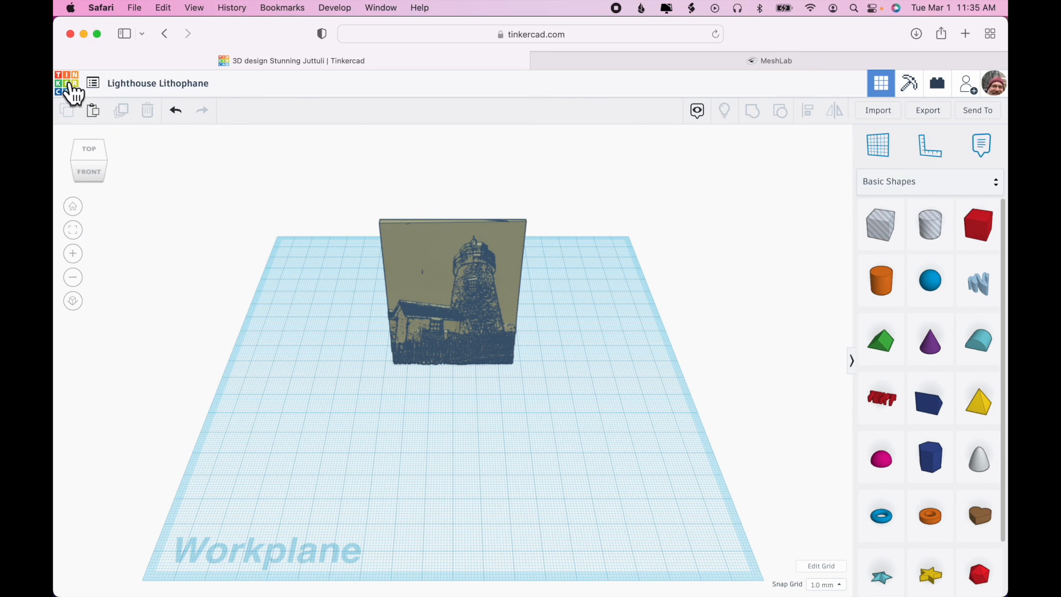
Return to the dashboard, open the Lighthouse Lithophane design's details and show its image upload form
{"action": "left_click", "coordinate": [69, 85]}
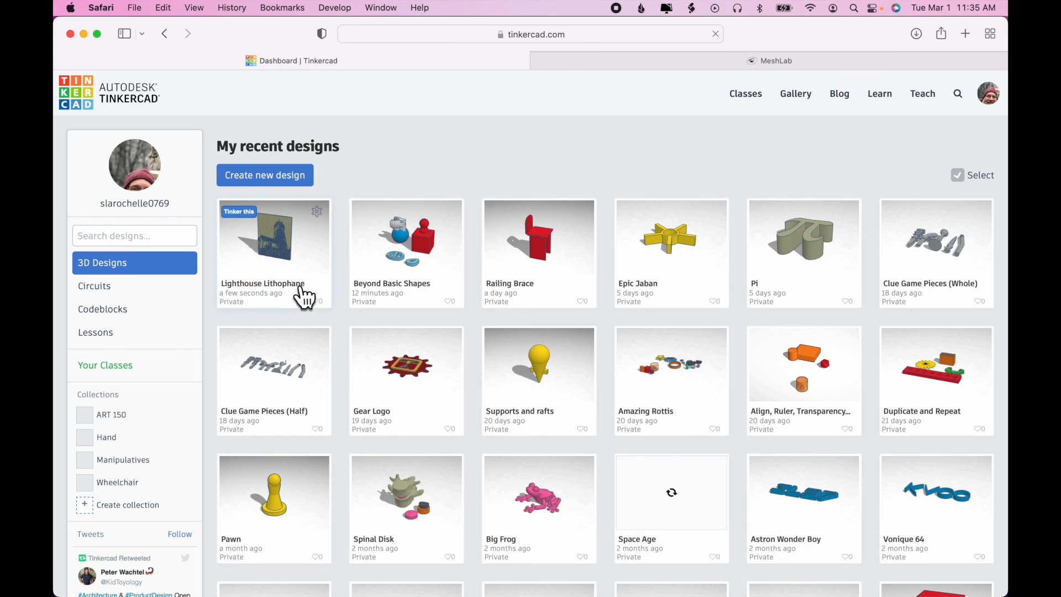
{"action": "left_click", "coordinate": [279, 249]}
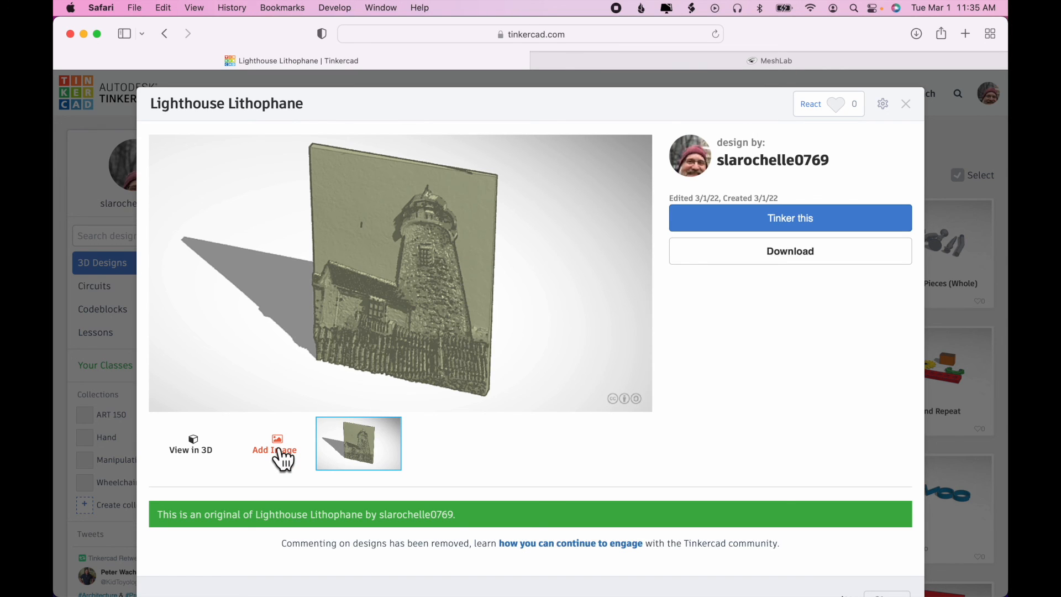
{"action": "left_click", "coordinate": [282, 457]}
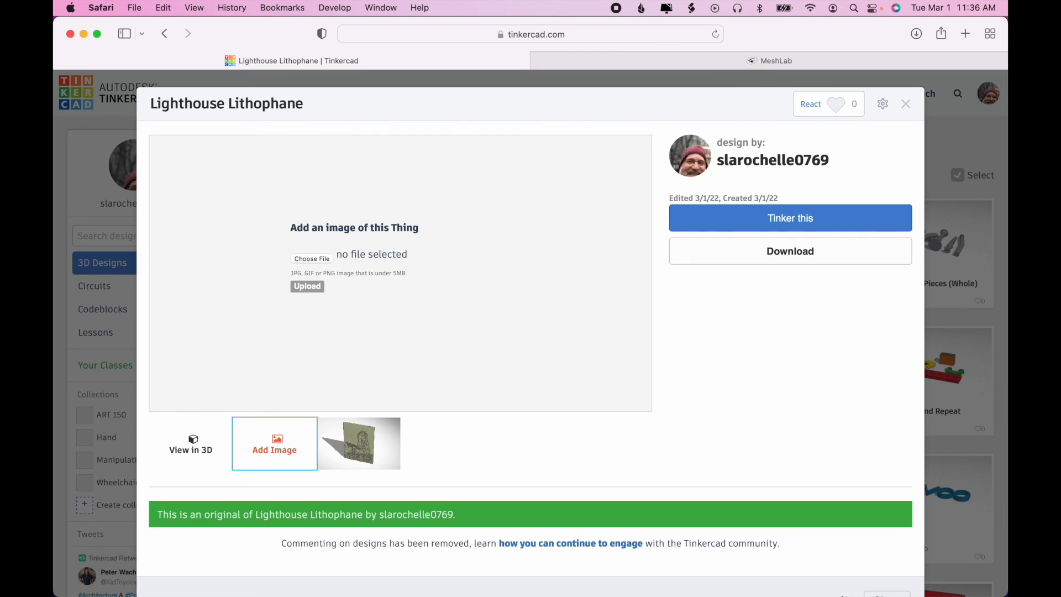
Set the Lighthouse Lithophane design's privacy to public in its properties and save the changes
{"action": "left_click", "coordinate": [884, 105]}
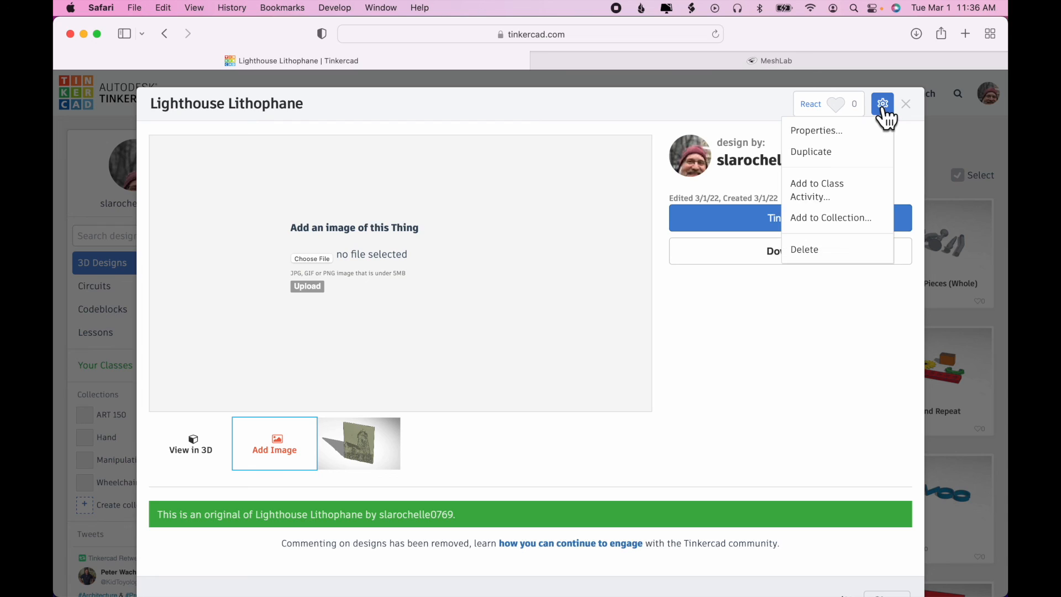
{"action": "left_click", "coordinate": [841, 144]}
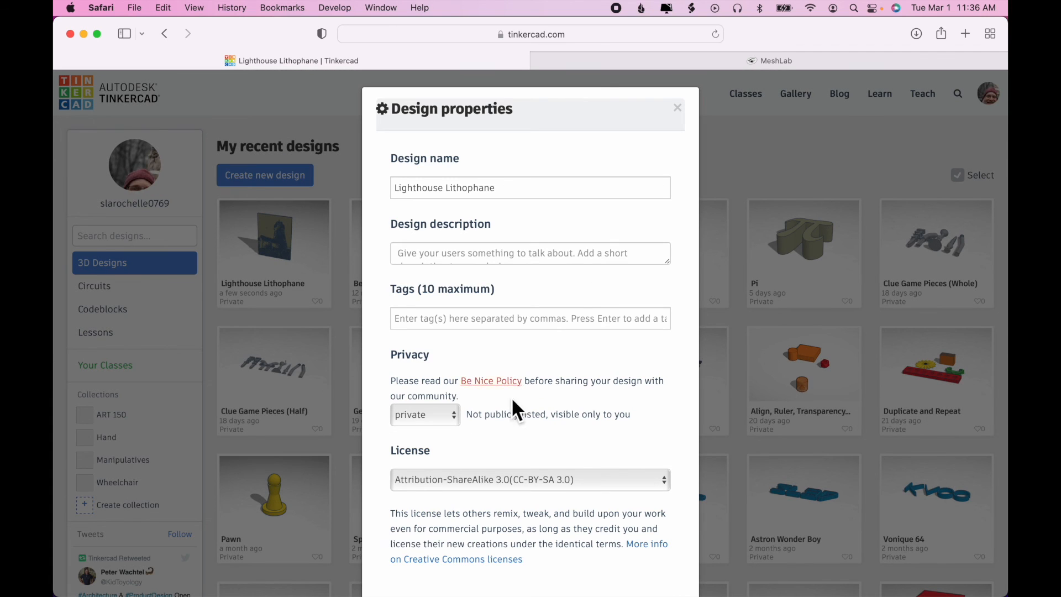
{"action": "left_click", "coordinate": [452, 416]}
{"action": "left_click", "coordinate": [448, 428]}
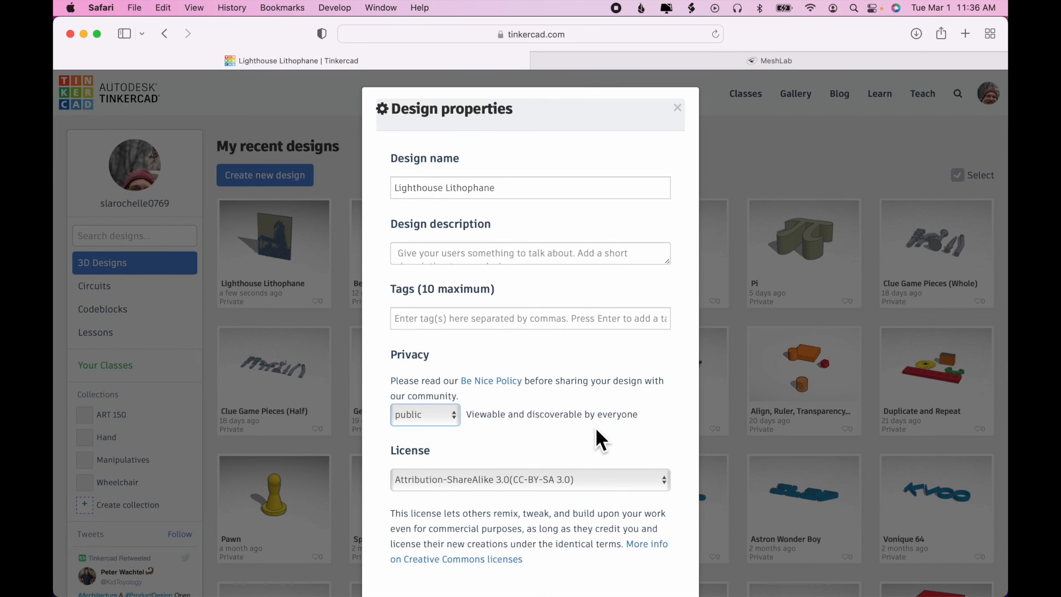
{"action": "scroll", "coordinate": [596, 437], "scroll_direction": "down", "scroll_amount": 2}
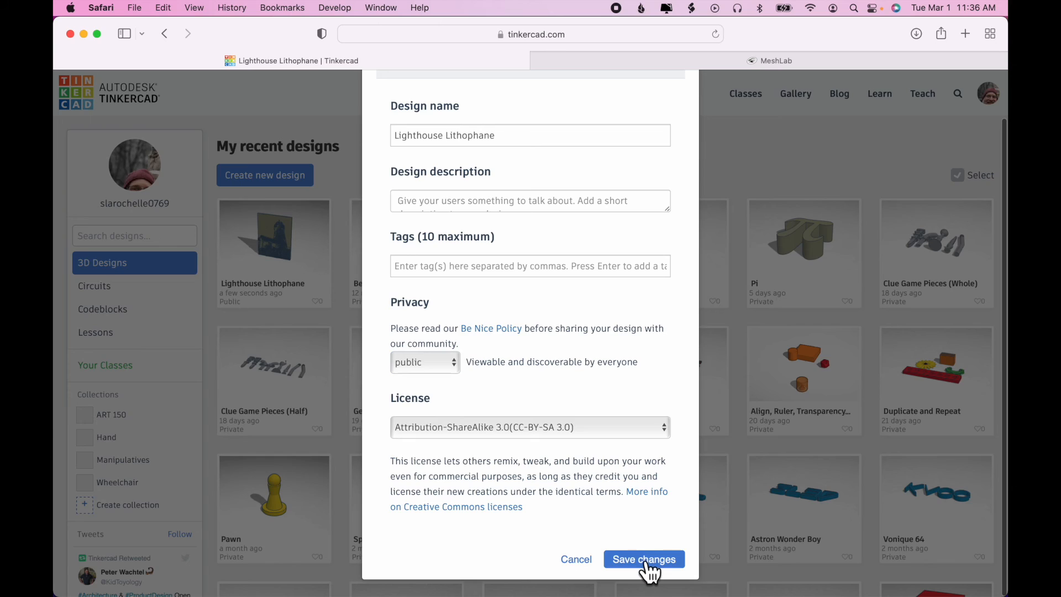
{"action": "left_click", "coordinate": [644, 564]}
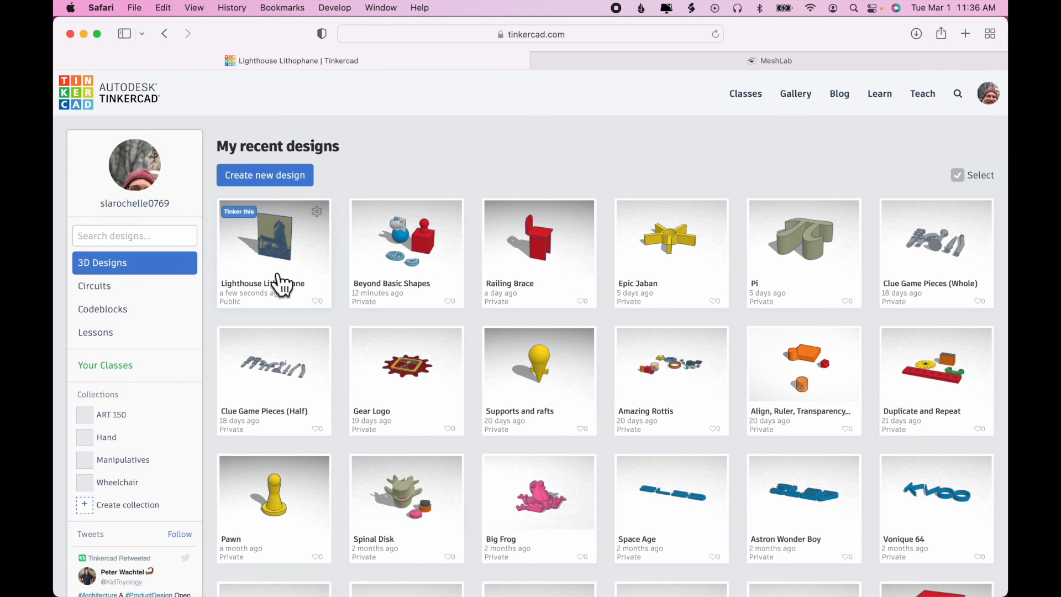
Reopen the Lighthouse Lithophane design's details and upload lighthouse.jpeg from the Lighthouse Lithophane folder in Downloads as an image
{"action": "left_click", "coordinate": [277, 251]}
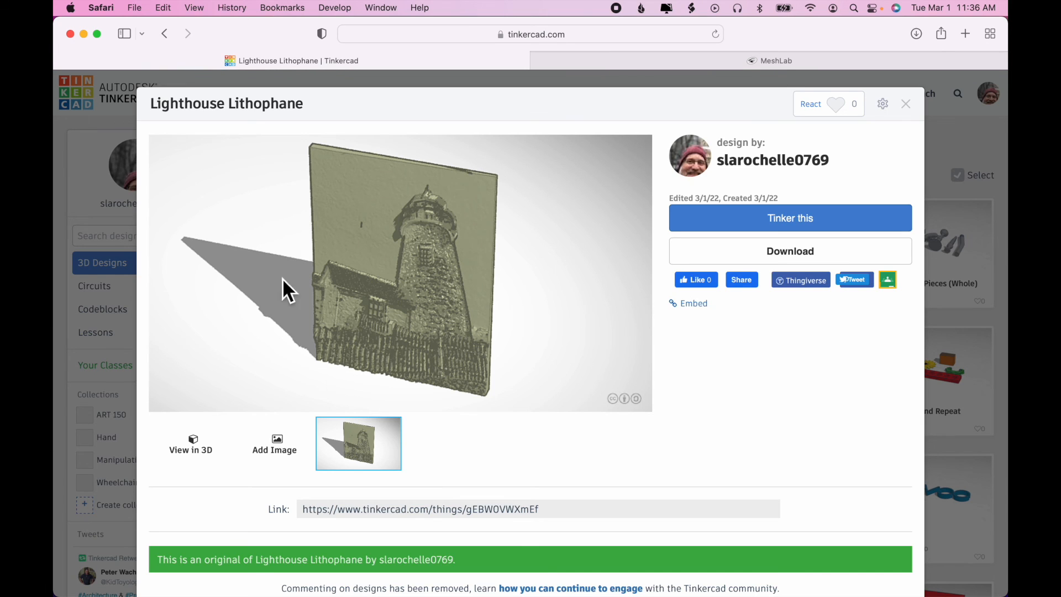
{"action": "left_click", "coordinate": [281, 450]}
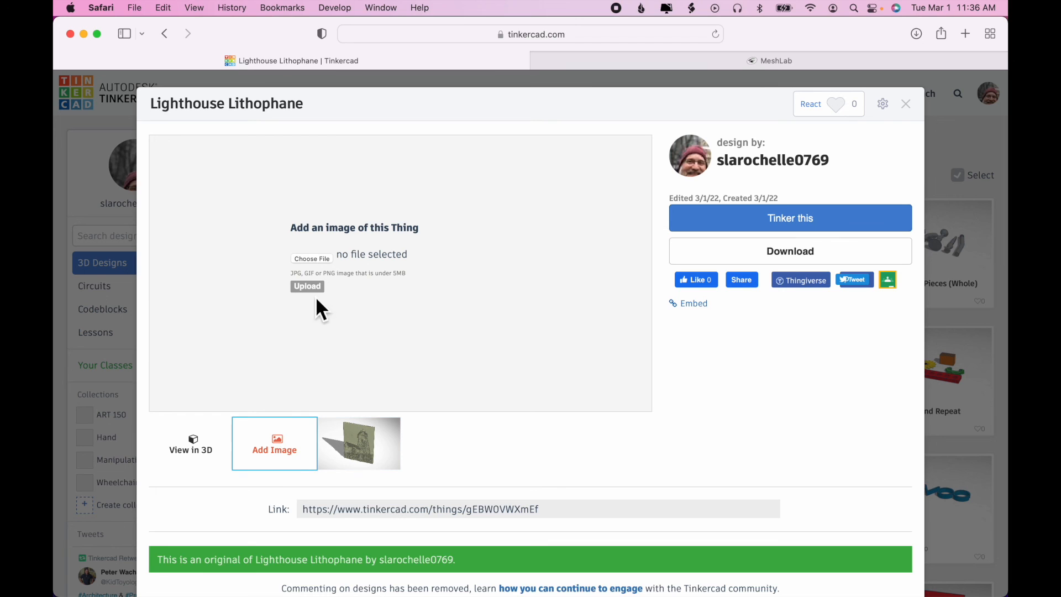
{"action": "left_click", "coordinate": [313, 259]}
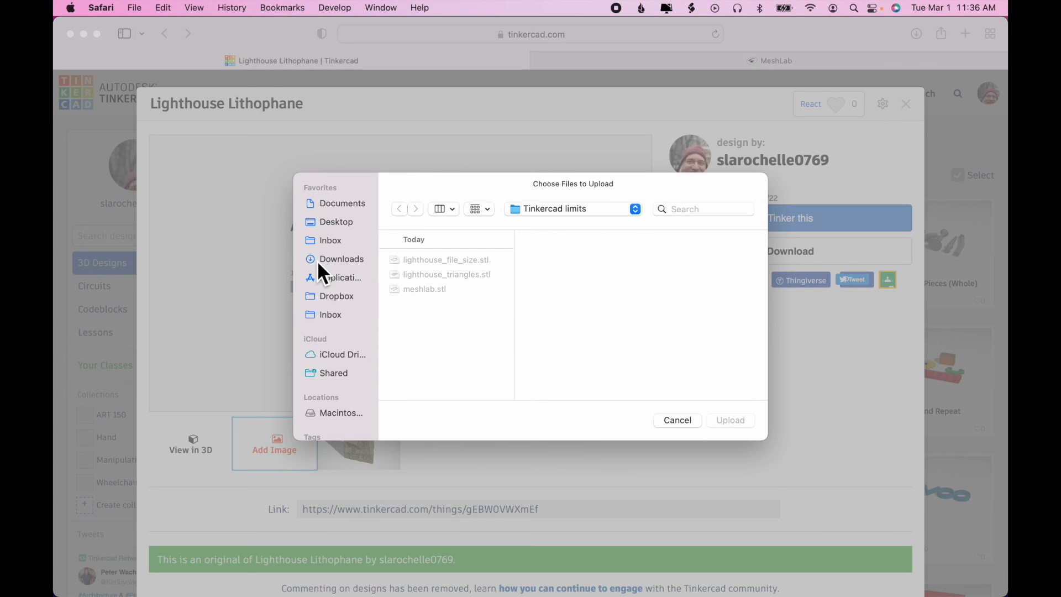
{"action": "left_click", "coordinate": [354, 264]}
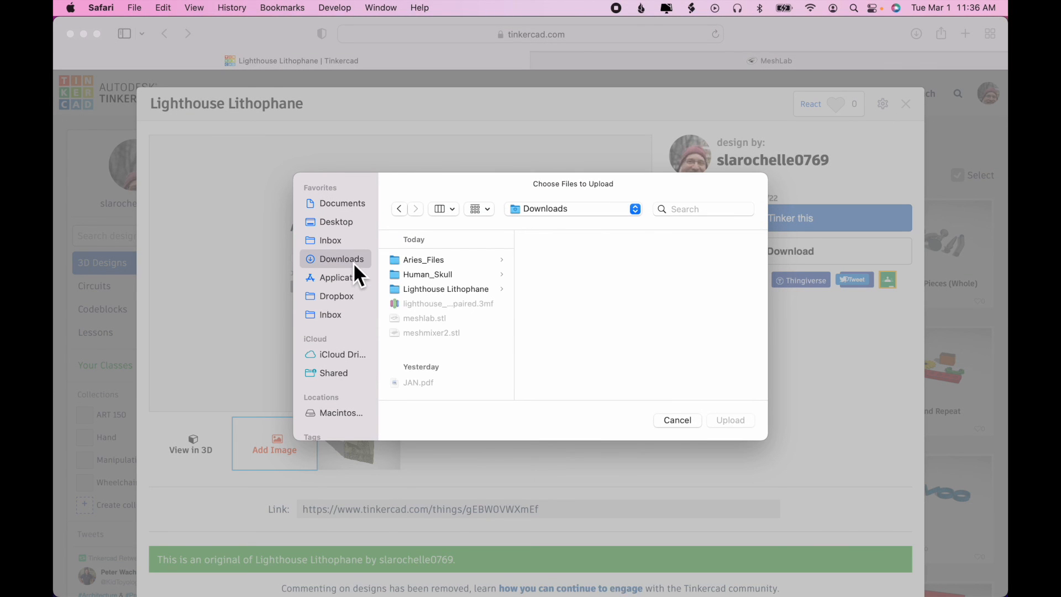
{"action": "left_click", "coordinate": [449, 292]}
{"action": "left_click", "coordinate": [592, 324]}
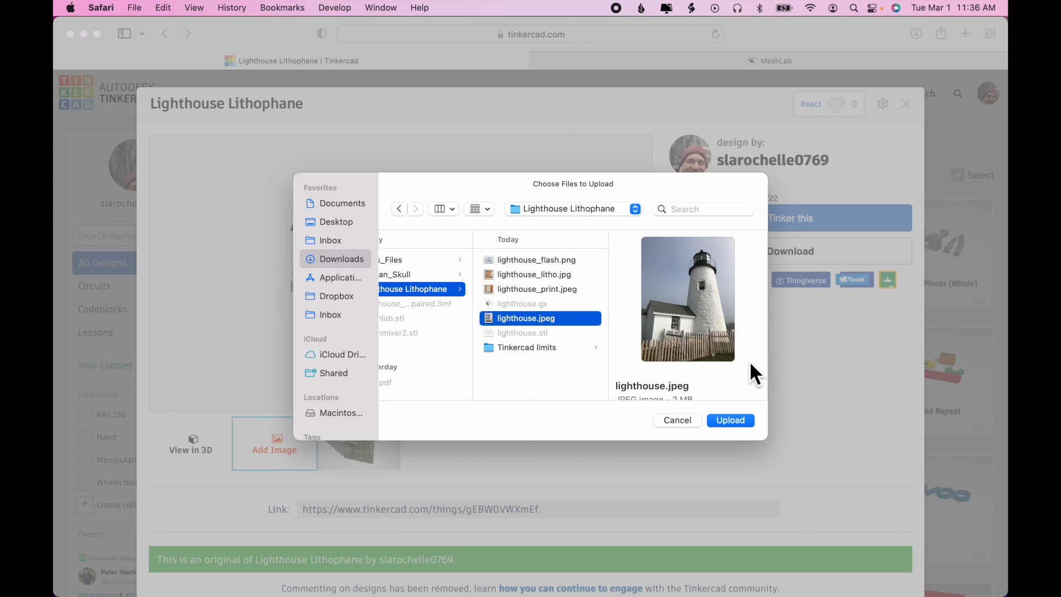
{"action": "left_click", "coordinate": [738, 424]}
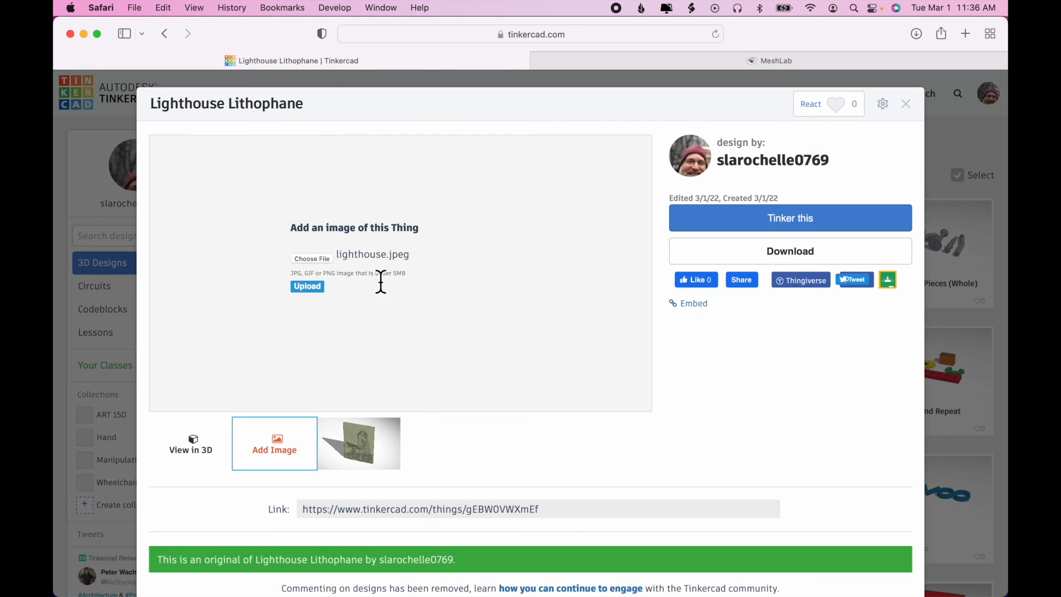
{"action": "left_click", "coordinate": [315, 286]}
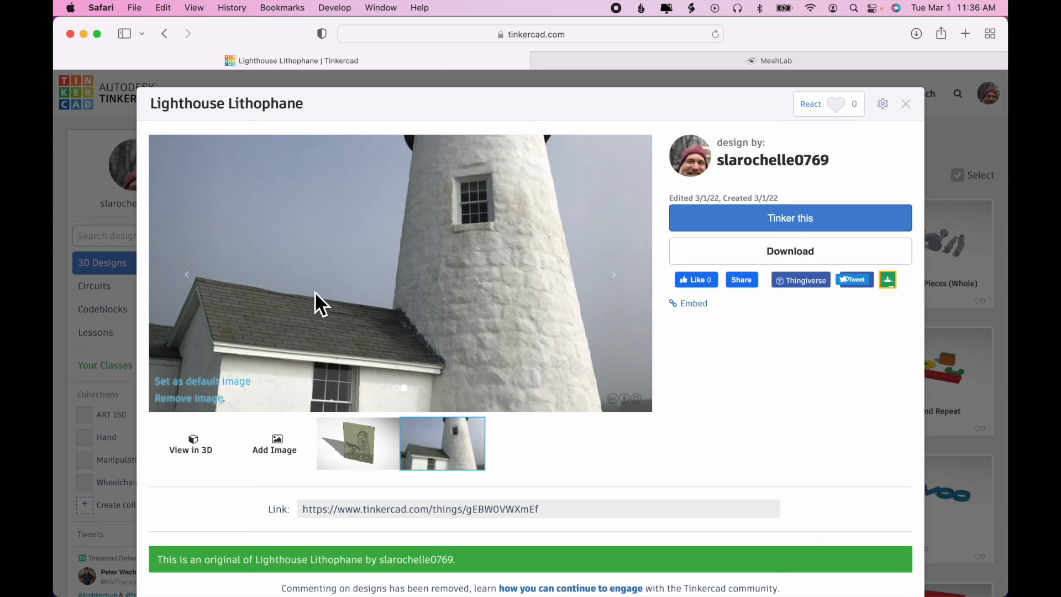
Add lighthouse_print.jpeg from the Lighthouse Lithophane folder as another image of the design
{"action": "left_click", "coordinate": [277, 449]}
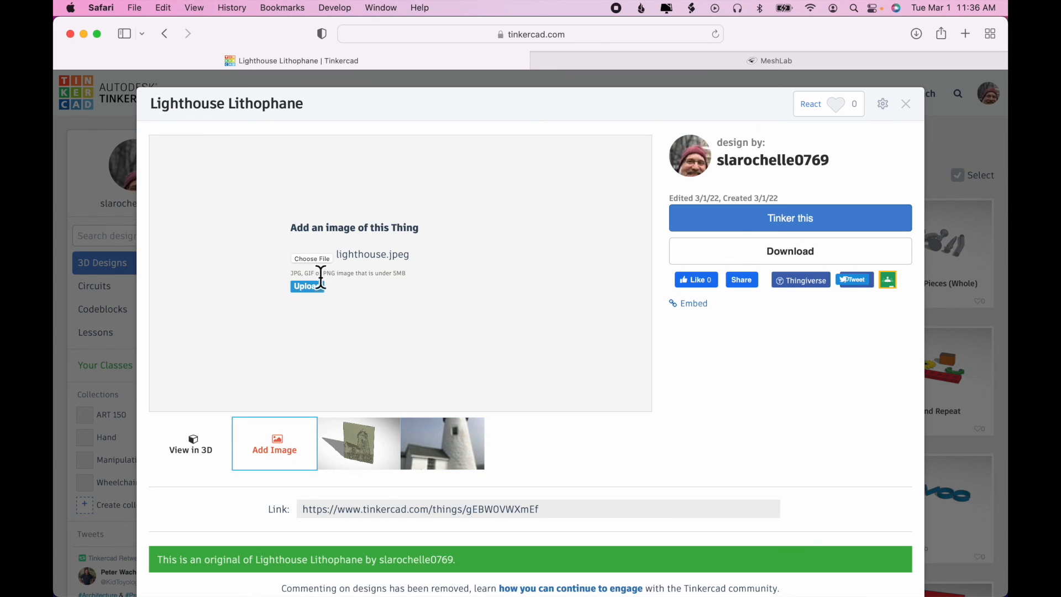
{"action": "left_click", "coordinate": [321, 260]}
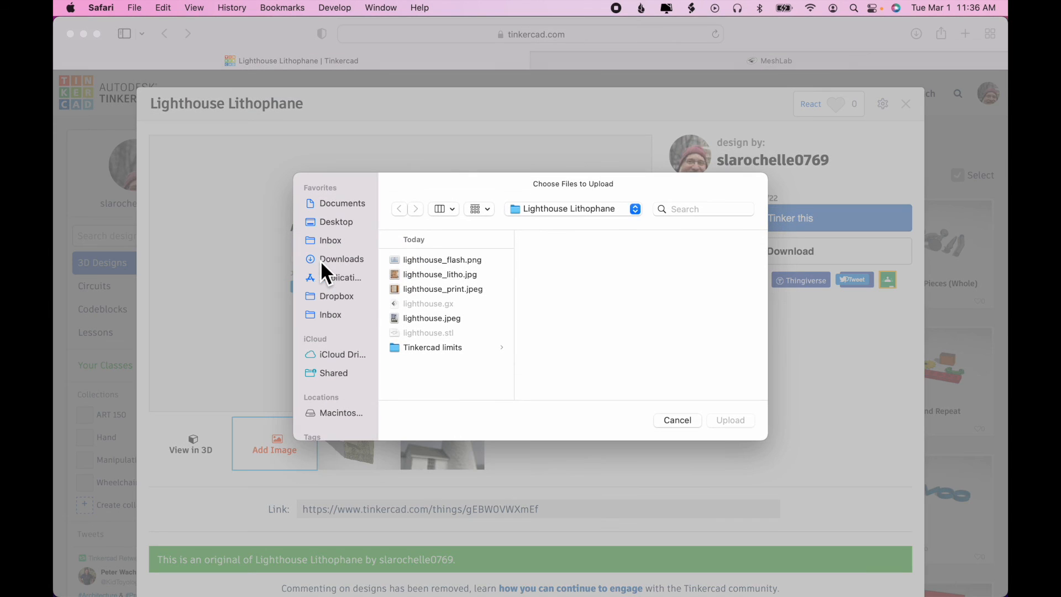
{"action": "left_click", "coordinate": [463, 289]}
{"action": "left_click", "coordinate": [460, 276]}
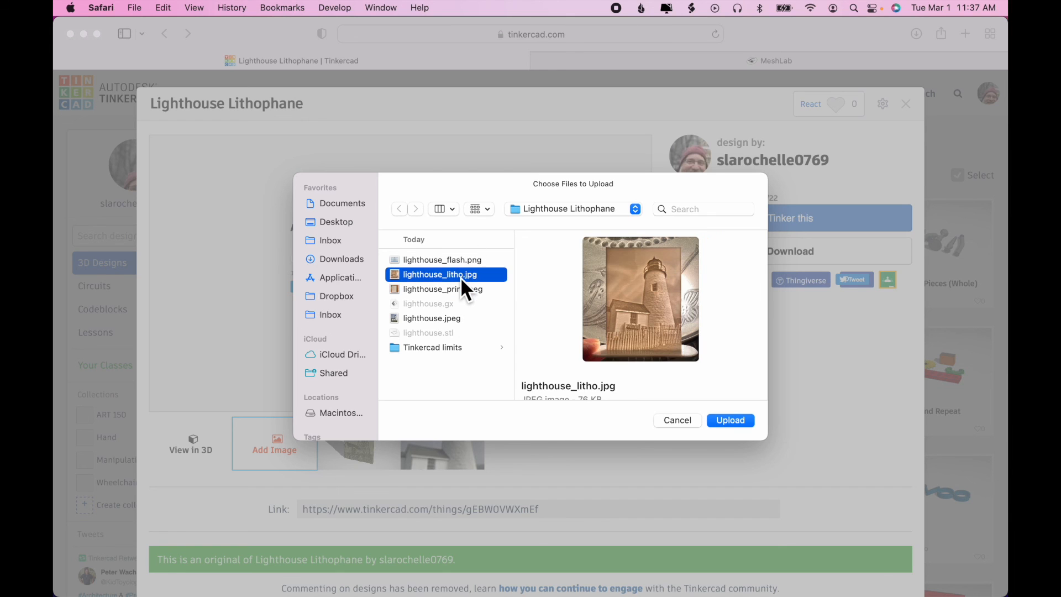
{"action": "left_click", "coordinate": [462, 292]}
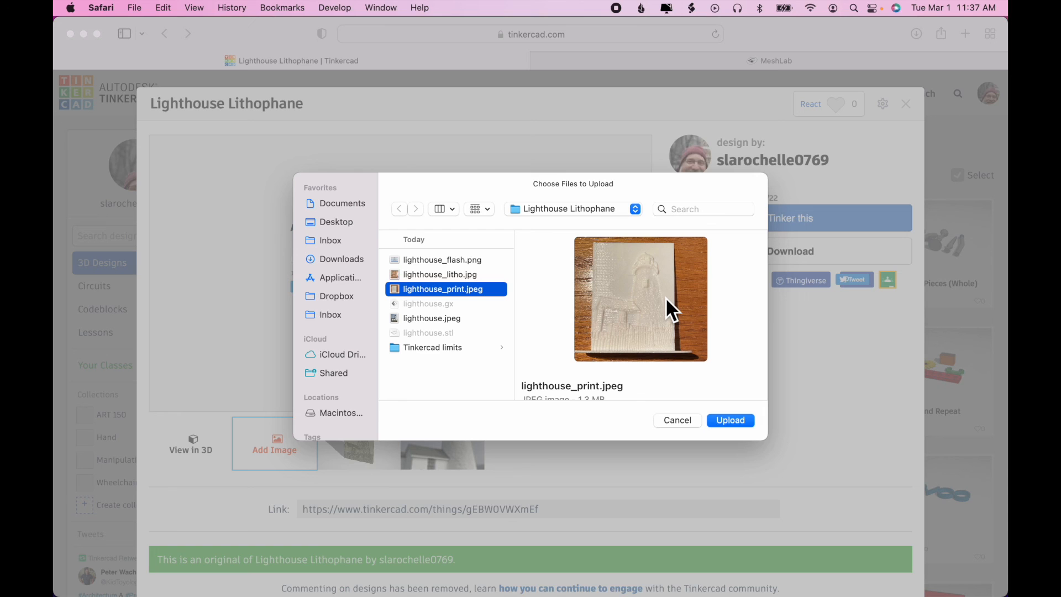
{"action": "left_click", "coordinate": [734, 423]}
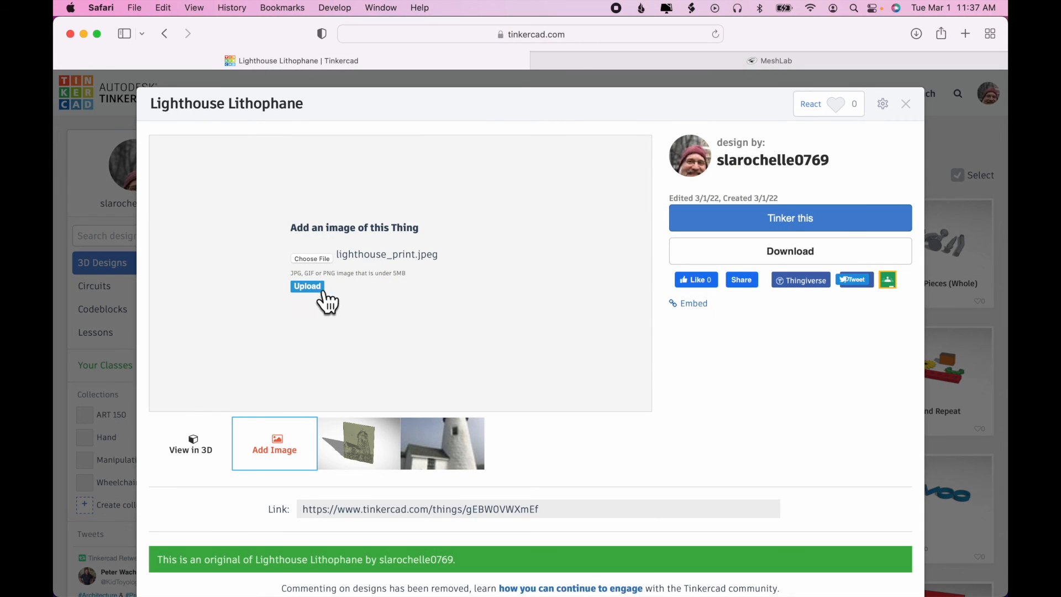
{"action": "left_click", "coordinate": [308, 287]}
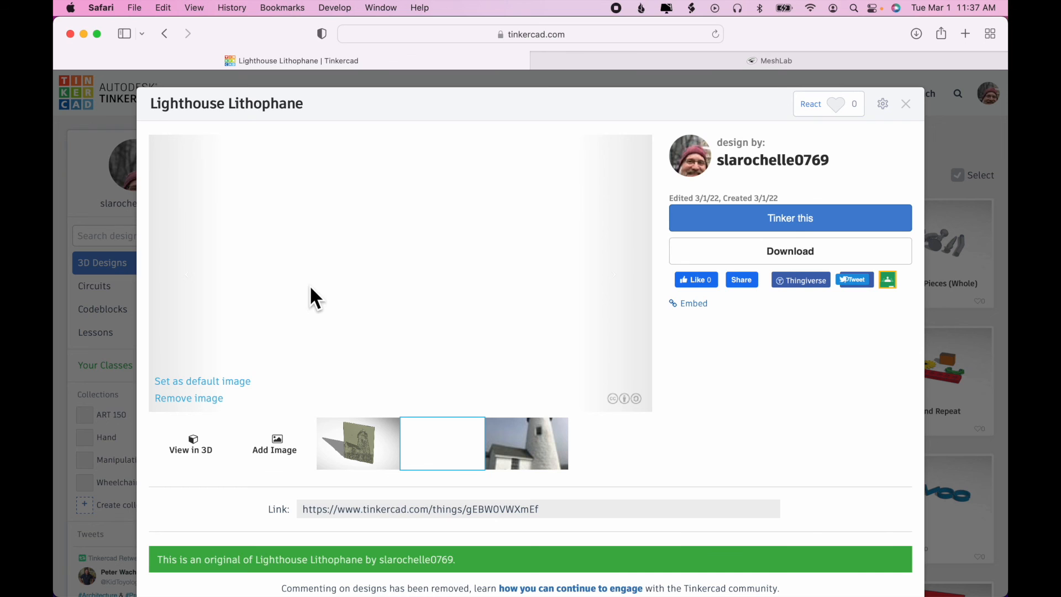
Upload lighthouse_litho.jpg from the Lighthouse Lithophane folder as a further image of the design
{"action": "left_click", "coordinate": [278, 450]}
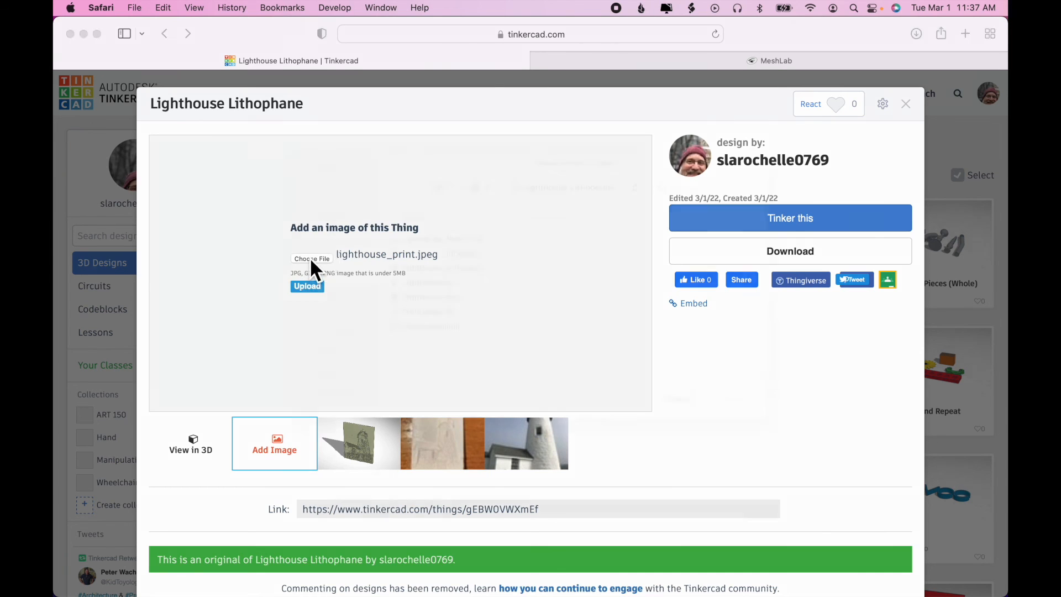
{"action": "left_click", "coordinate": [311, 259]}
{"action": "left_click", "coordinate": [441, 276]}
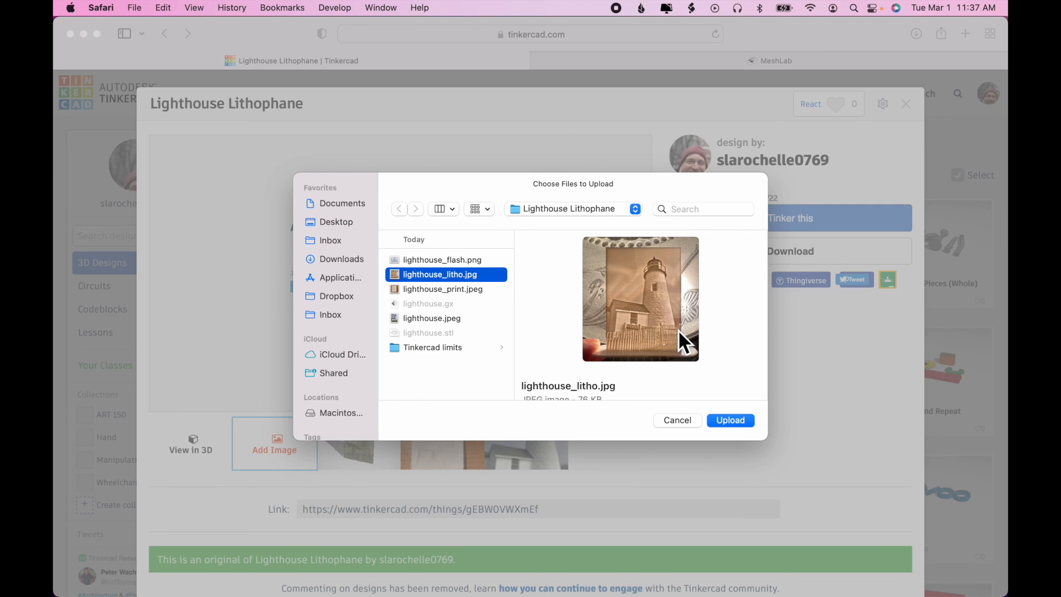
{"action": "left_click", "coordinate": [731, 421]}
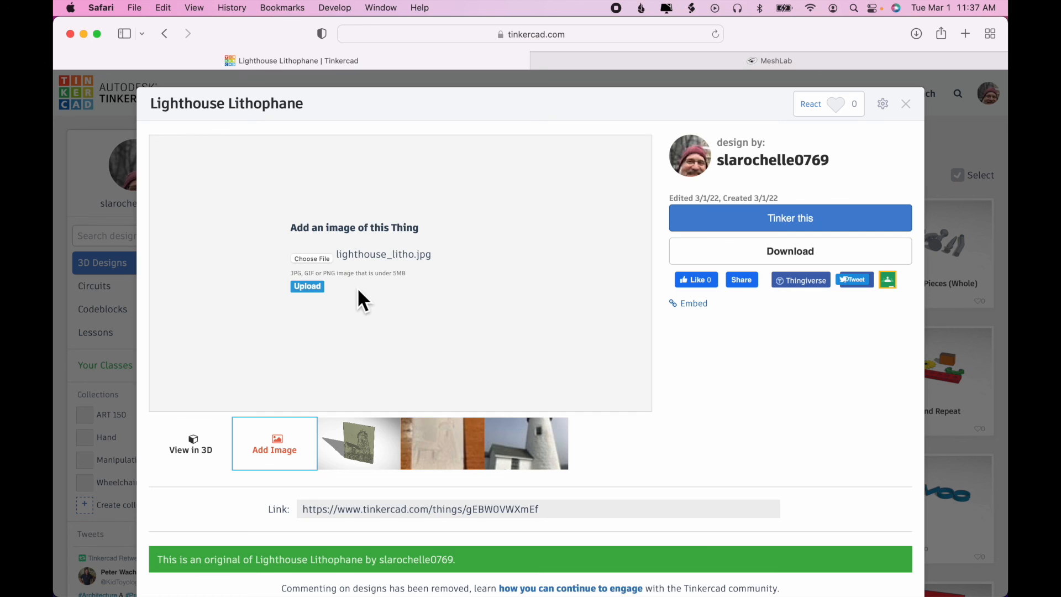
{"action": "left_click", "coordinate": [308, 286]}
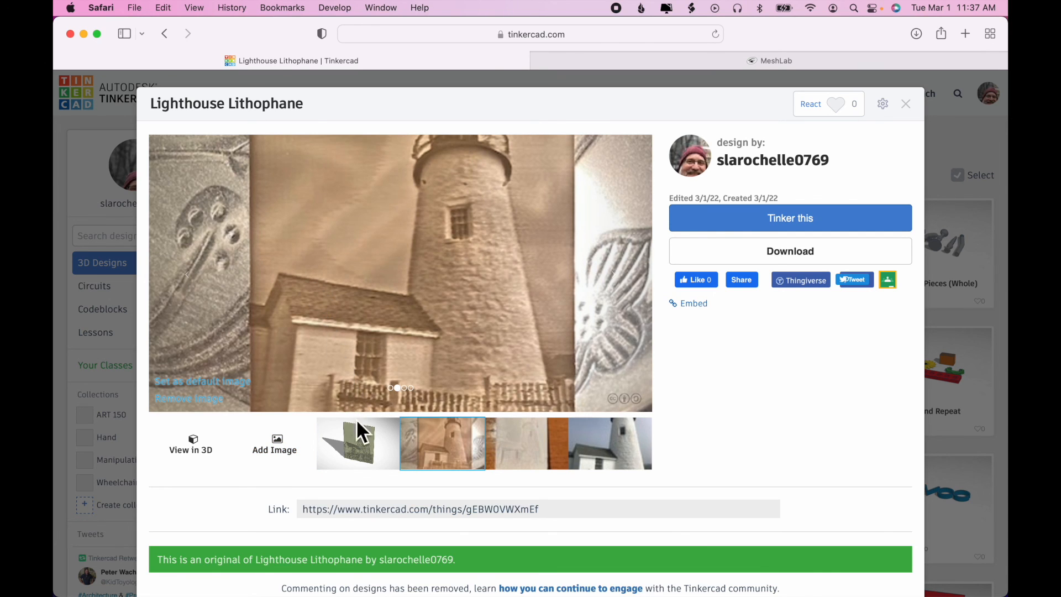
Set the lighthouse_litho.jpg photo as the design's default image, confirm the choice and close the design details
{"action": "left_click", "coordinate": [358, 452]}
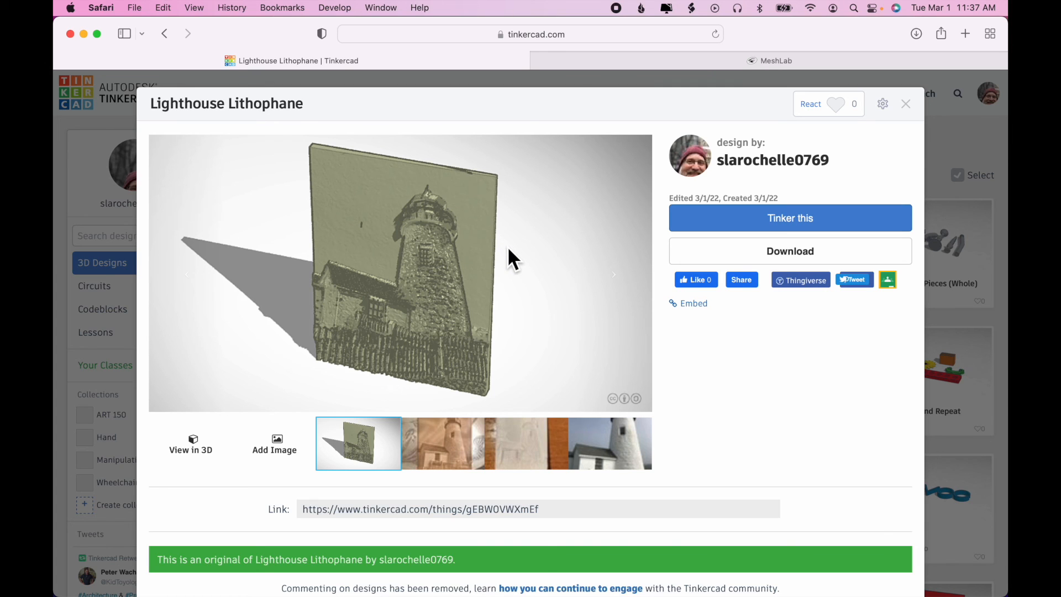
{"action": "left_click", "coordinate": [448, 446]}
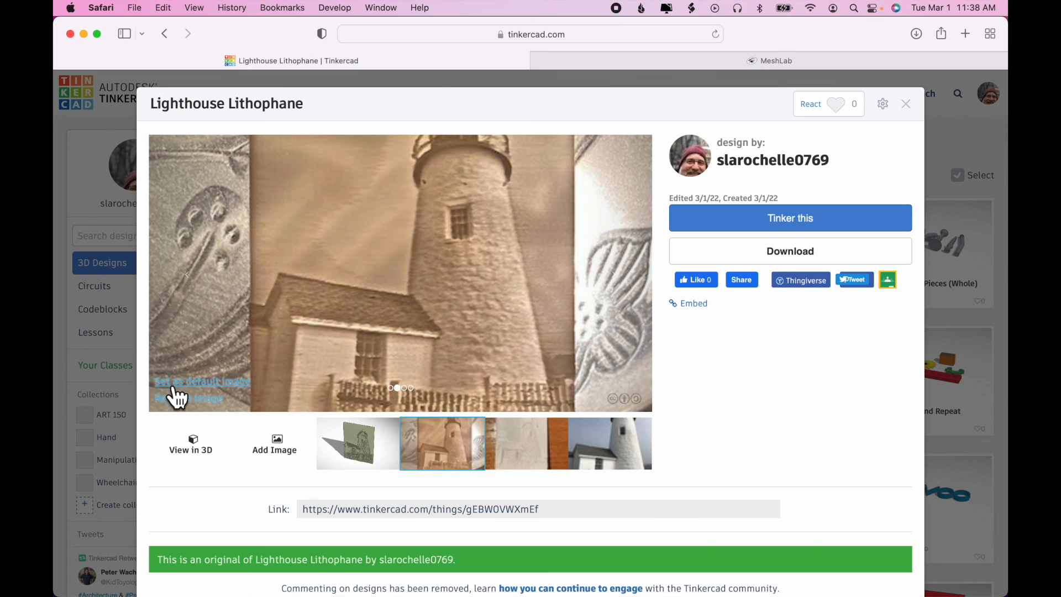
{"action": "left_click", "coordinate": [220, 389]}
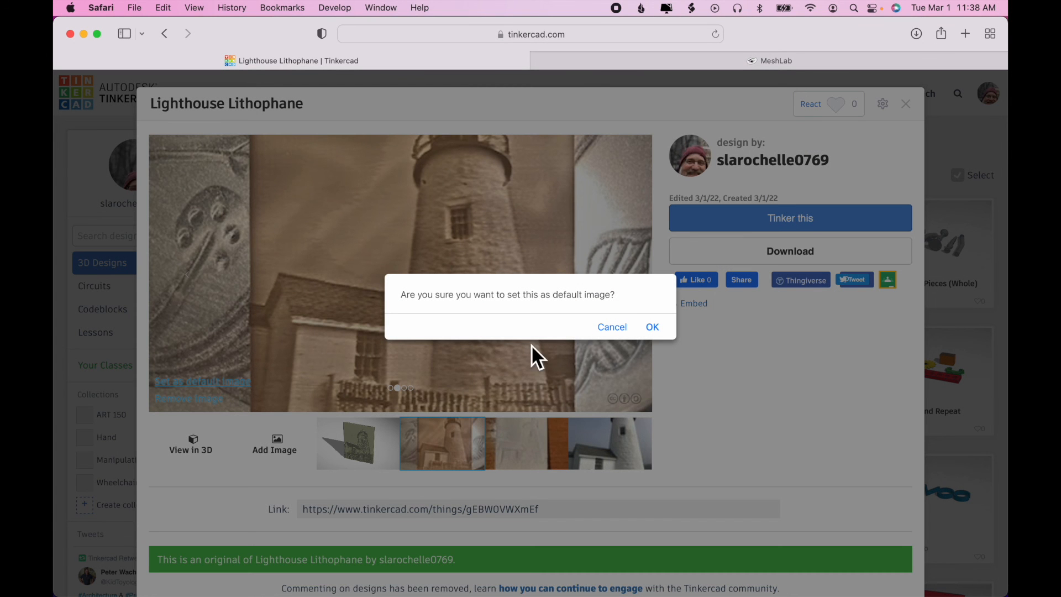
{"action": "left_click", "coordinate": [653, 330]}
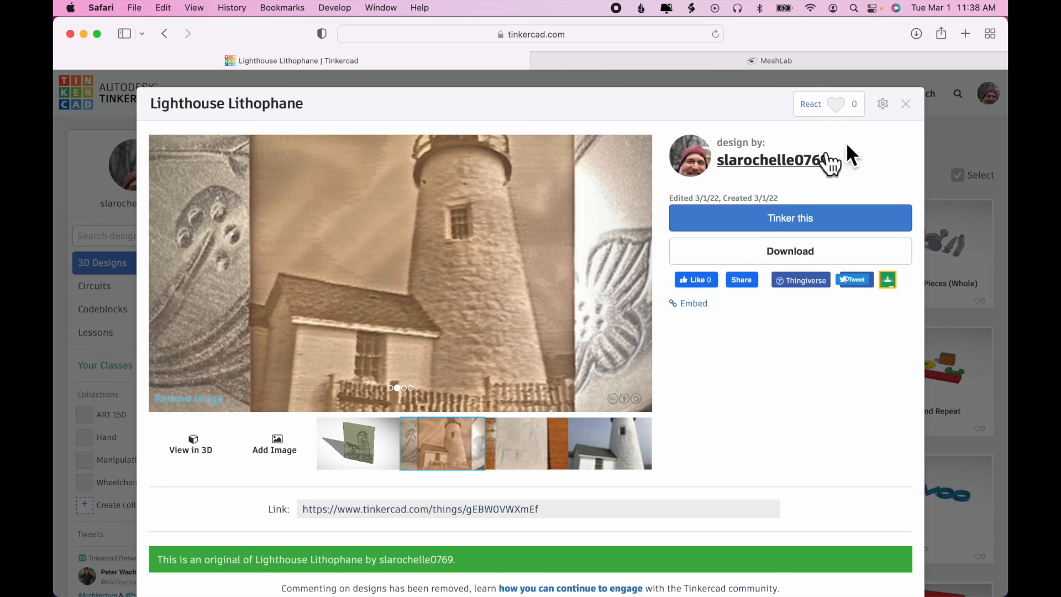
{"action": "left_click", "coordinate": [908, 107]}
{"action": "mouse_move", "coordinate": [267, 265]}
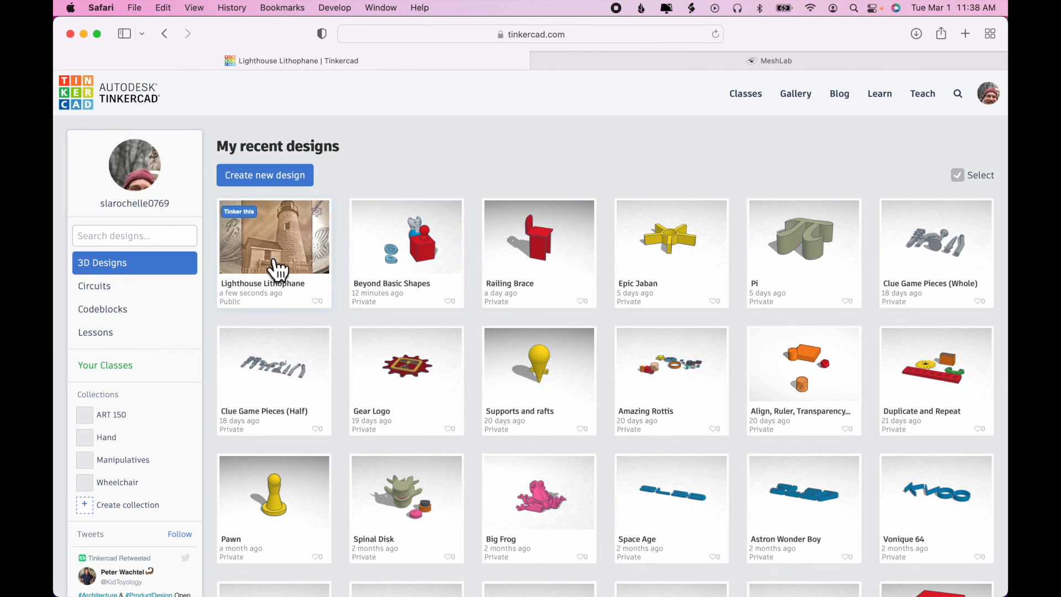